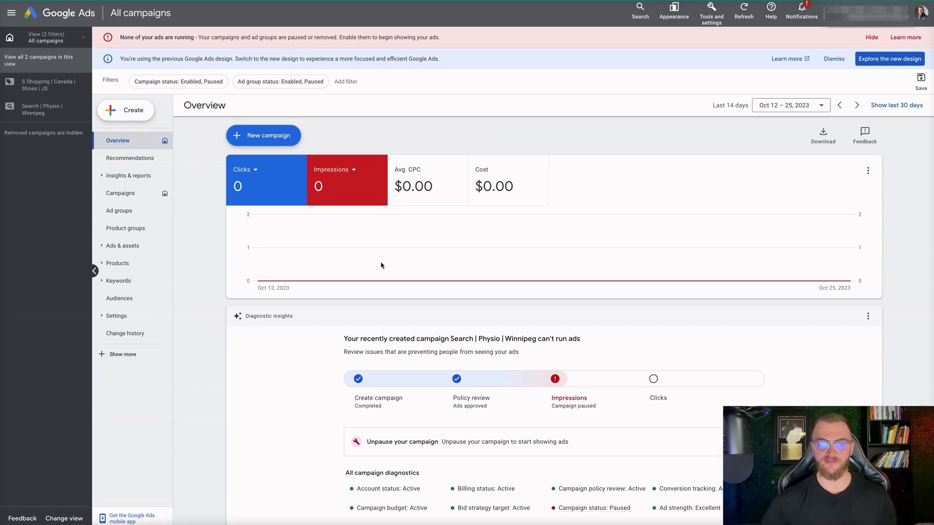
- Change the campaign navigation layout and hide the alert about no ads running
click(65, 519)
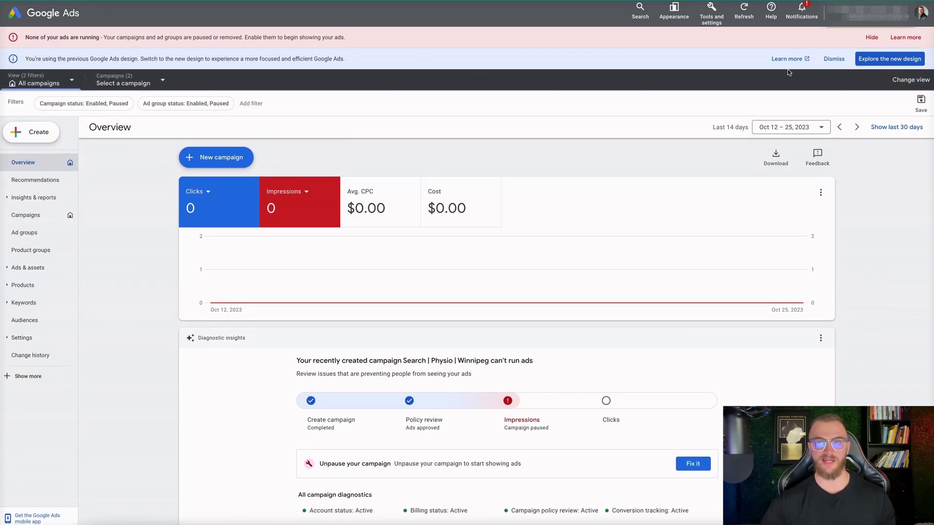
click(869, 38)
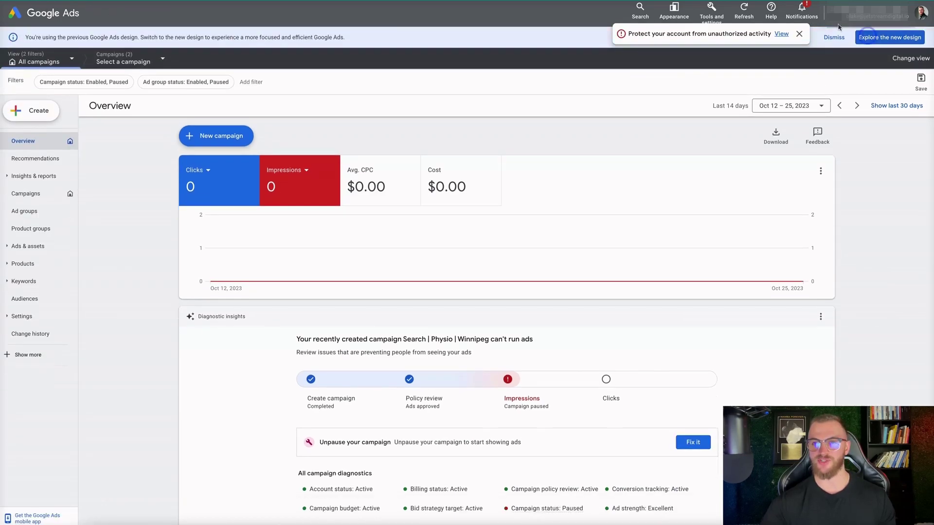
- Try the new interface design, dismiss the unauthorized-activity notification there, and return to the previous design
click(674, 10)
click(687, 36)
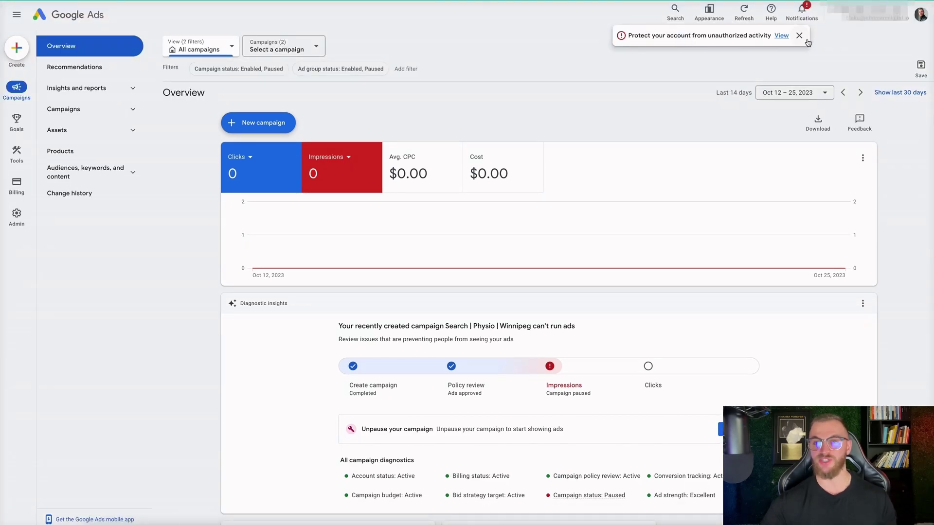
click(799, 36)
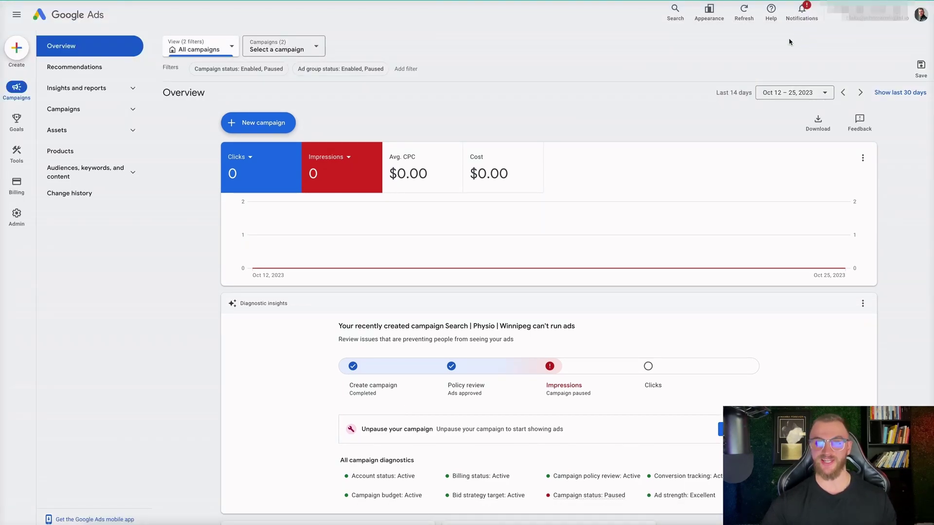
click(706, 18)
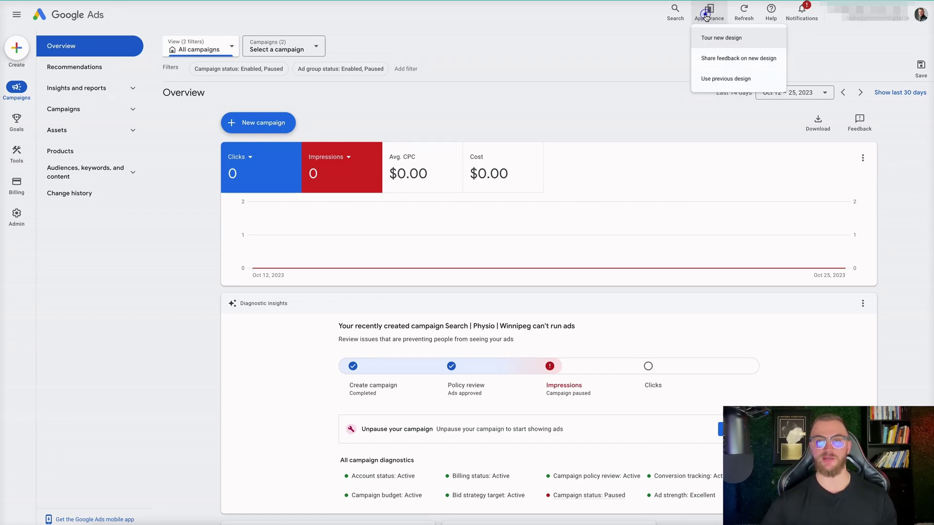
click(726, 80)
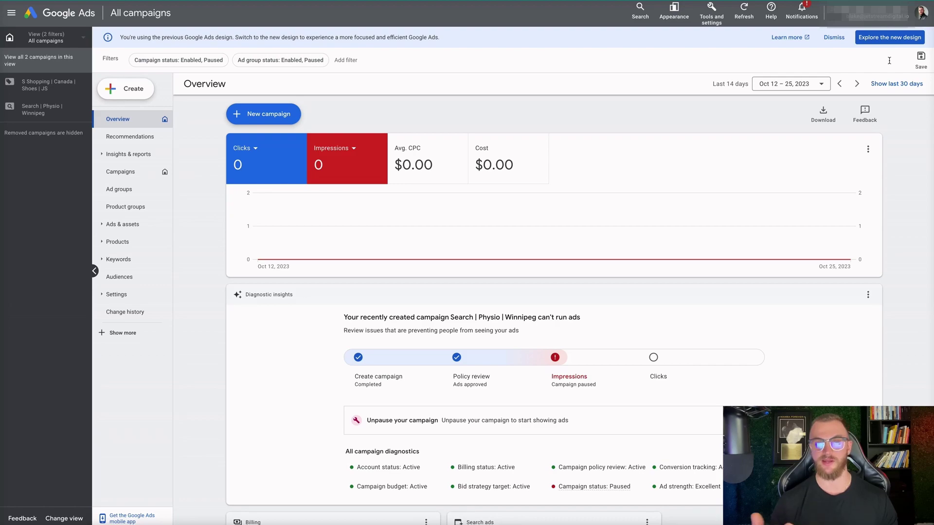
- Open the linked accounts settings and start adding a YouTube channel link
click(712, 13)
click(749, 141)
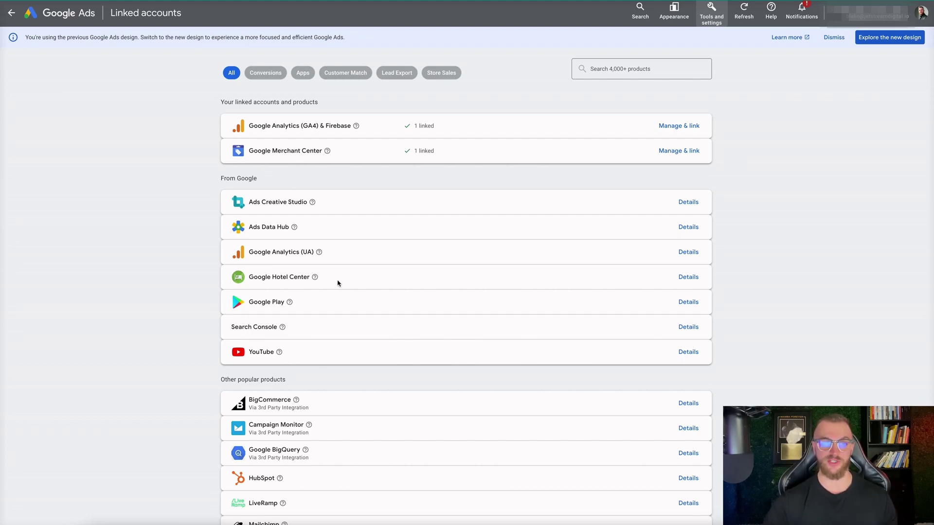
click(688, 353)
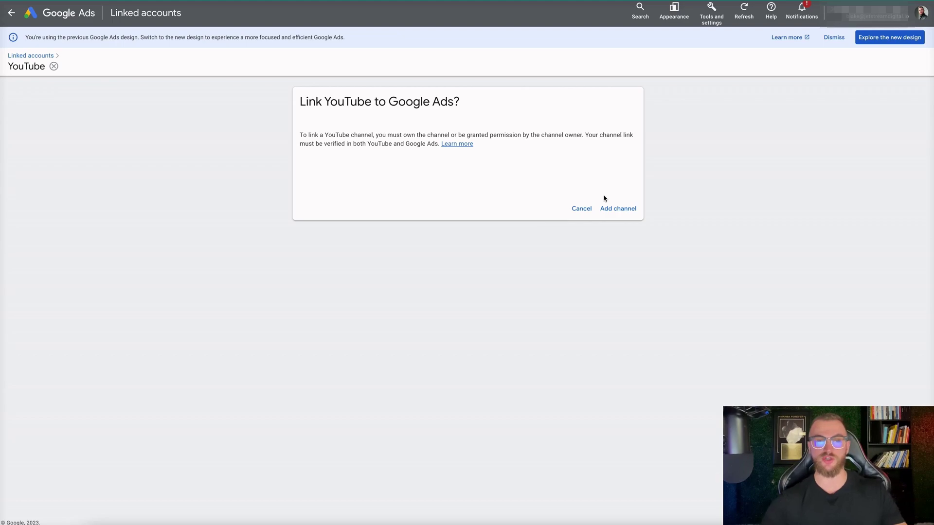
click(615, 212)
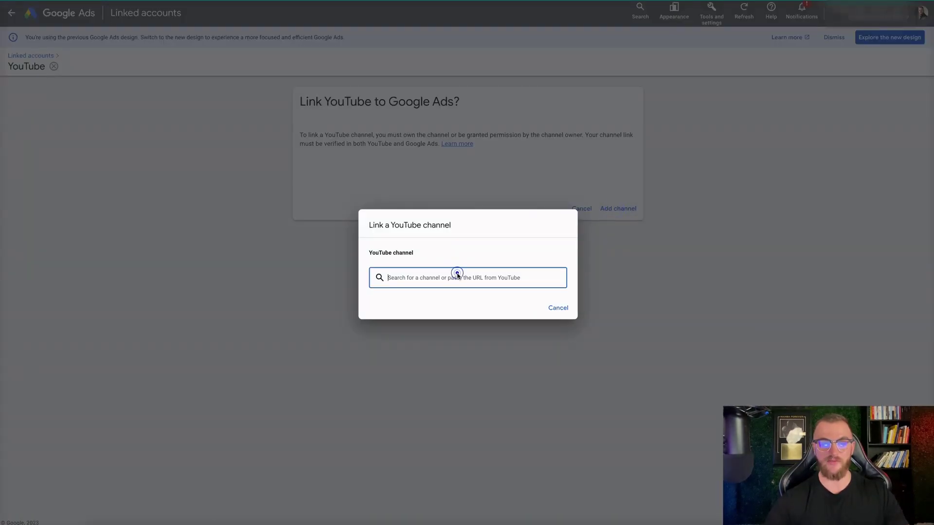
- Search for the YouTube channel by its handle, select it as an owned channel, and continue to YouTube
text(theb)
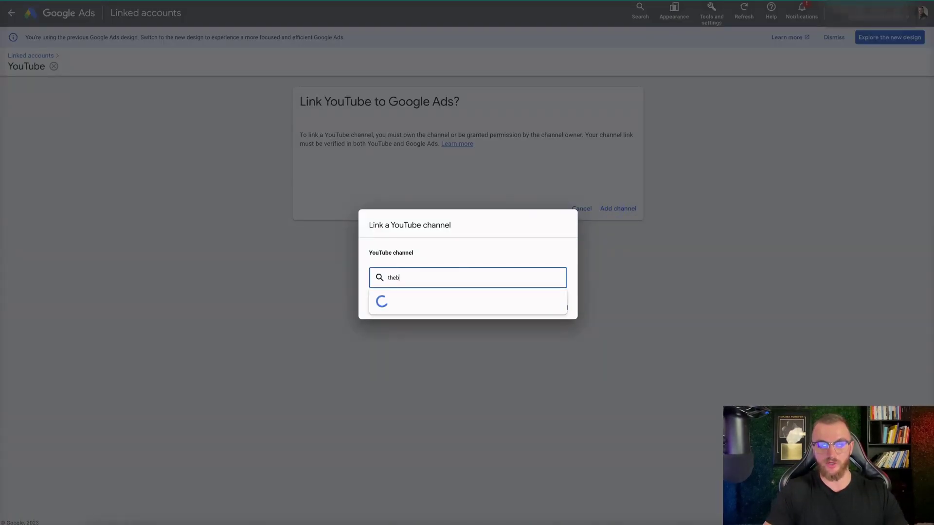
text(lakebauer)
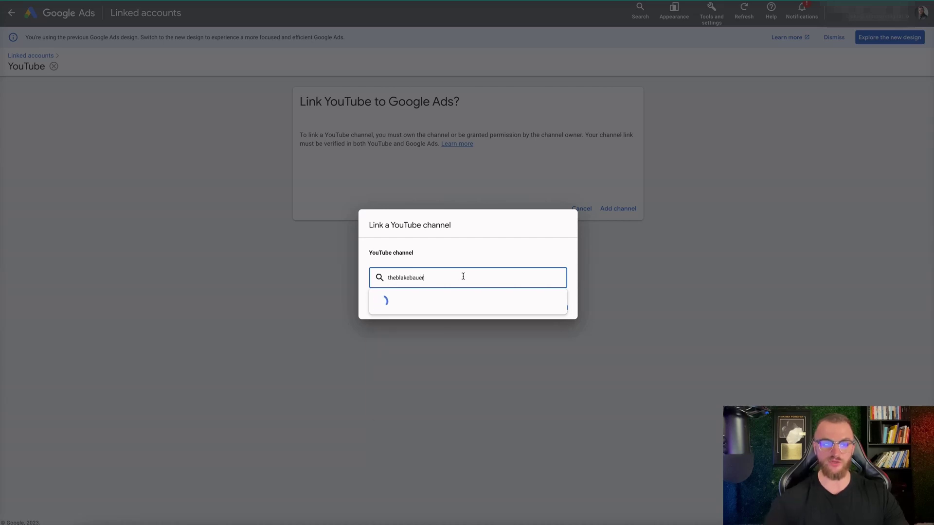
click(432, 302)
click(377, 296)
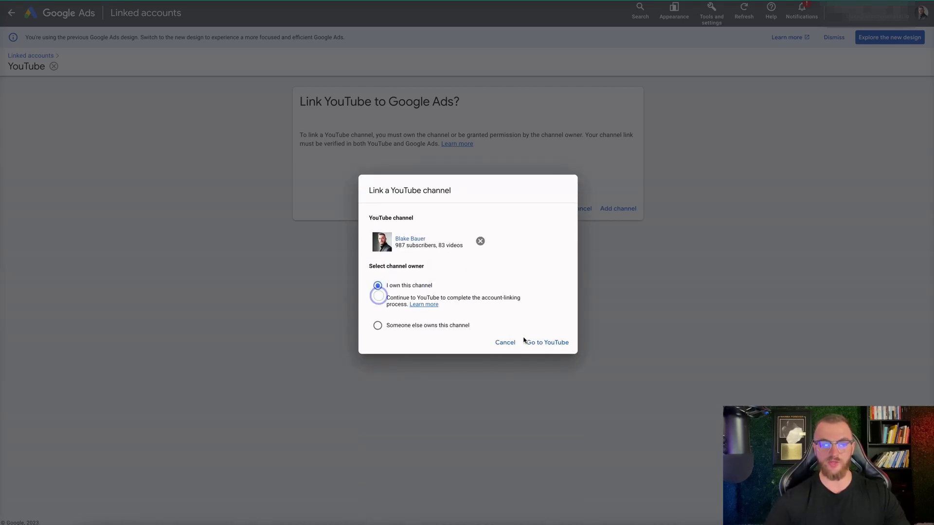
click(544, 343)
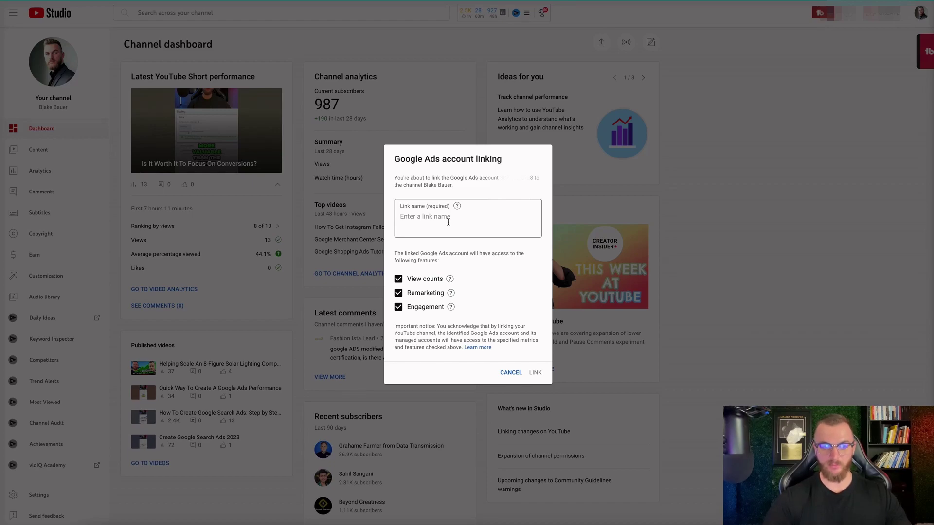
- Name the link "Jetstream Digital Test Account" and link the Google Ads account with view counts, remarketing and engagement access
mouse_move(457, 206)
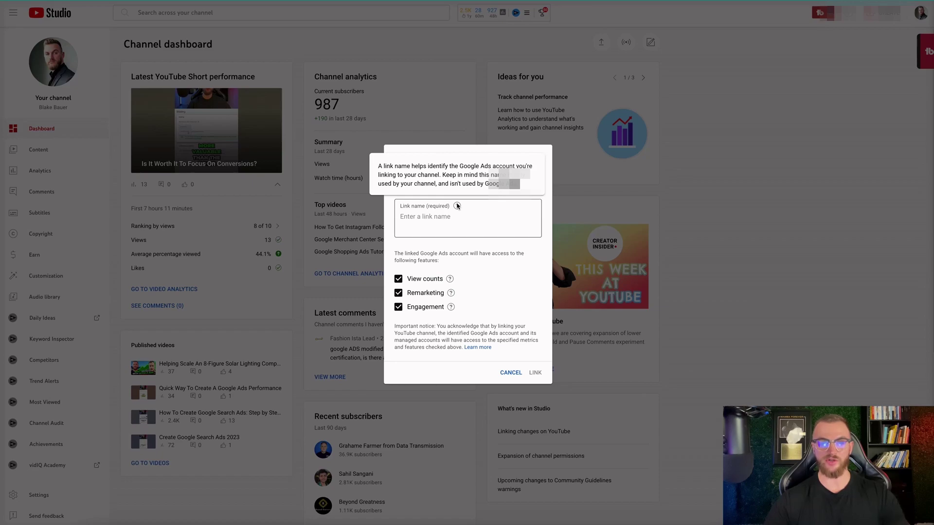
click(436, 218)
text(Jetstream)
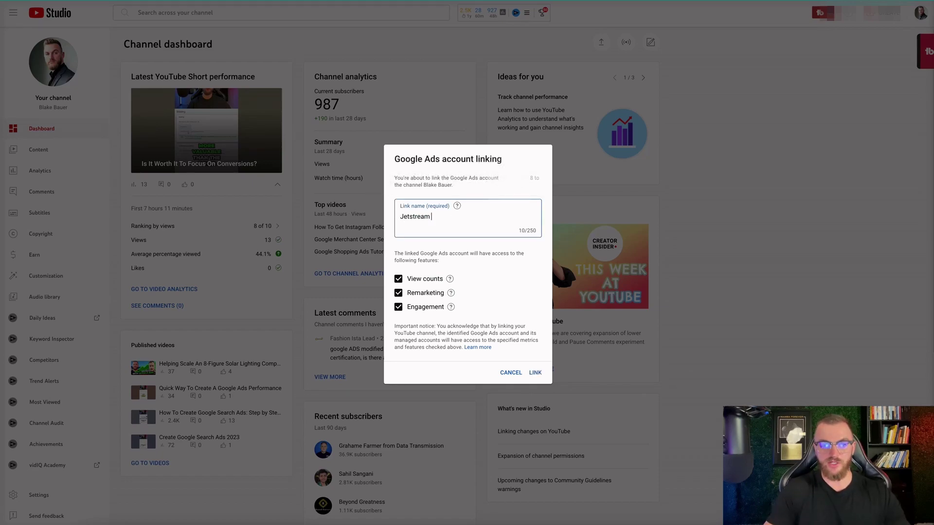
text(Digital Test Accoun)
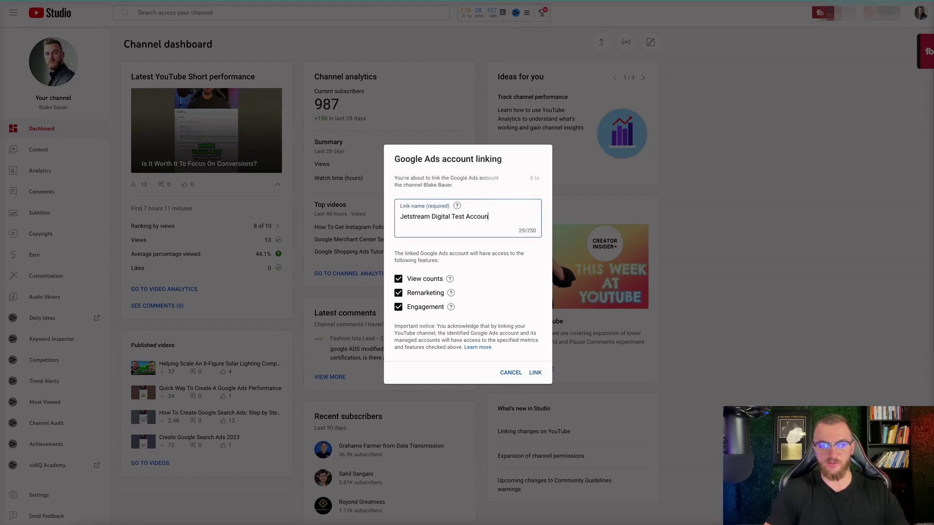
text(t)
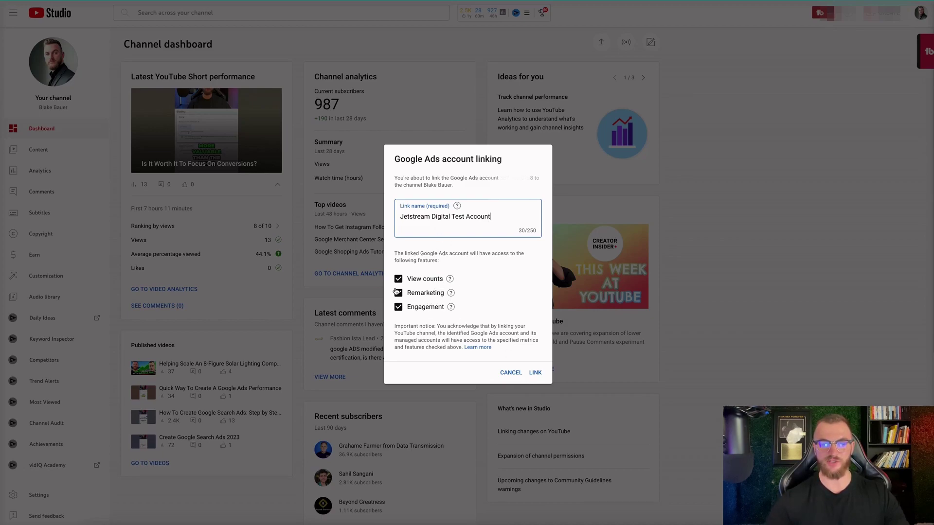
click(534, 371)
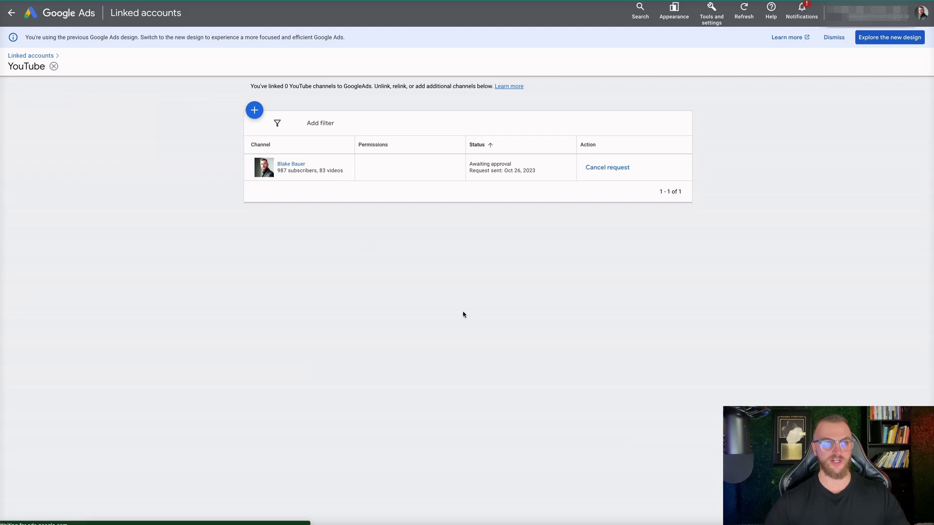
- Refresh the YouTube link page to check the channel's status and permissions, and return to the campaigns overview
key(ctrl+r)
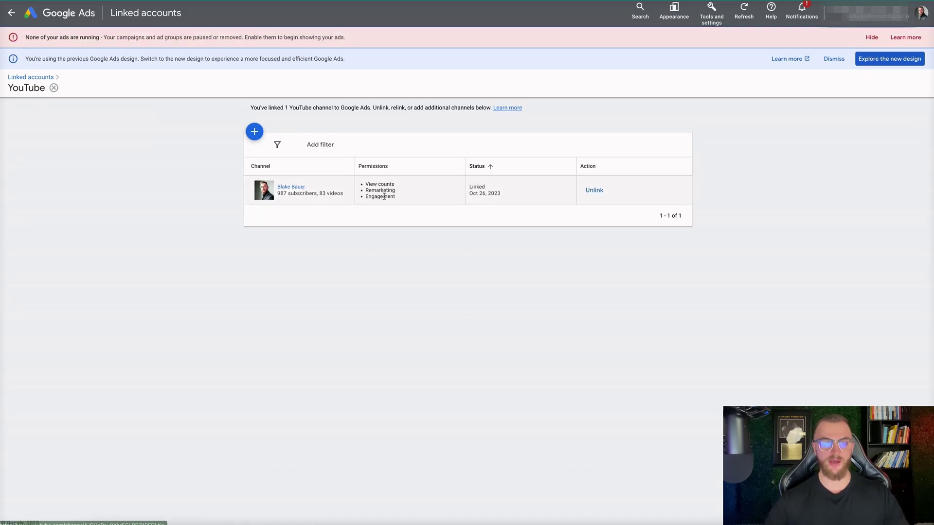
drag(400, 198, 366, 186)
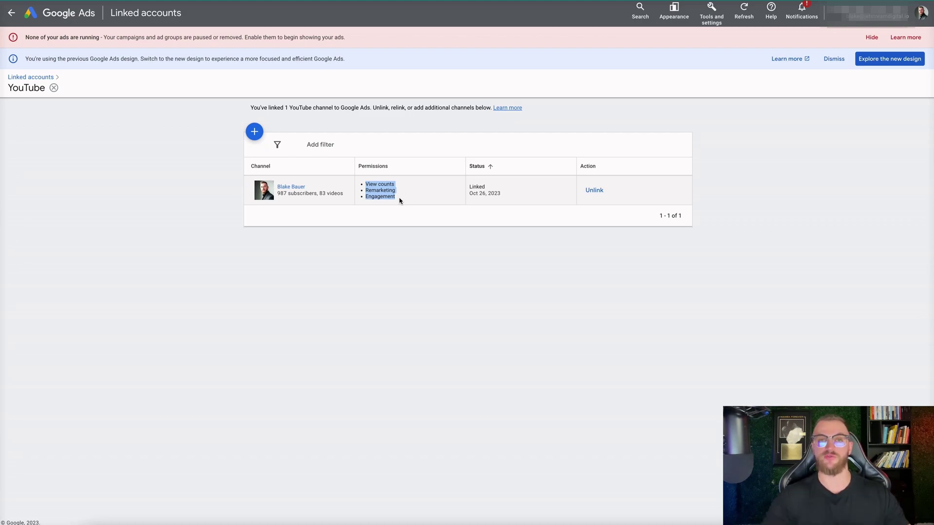
click(11, 13)
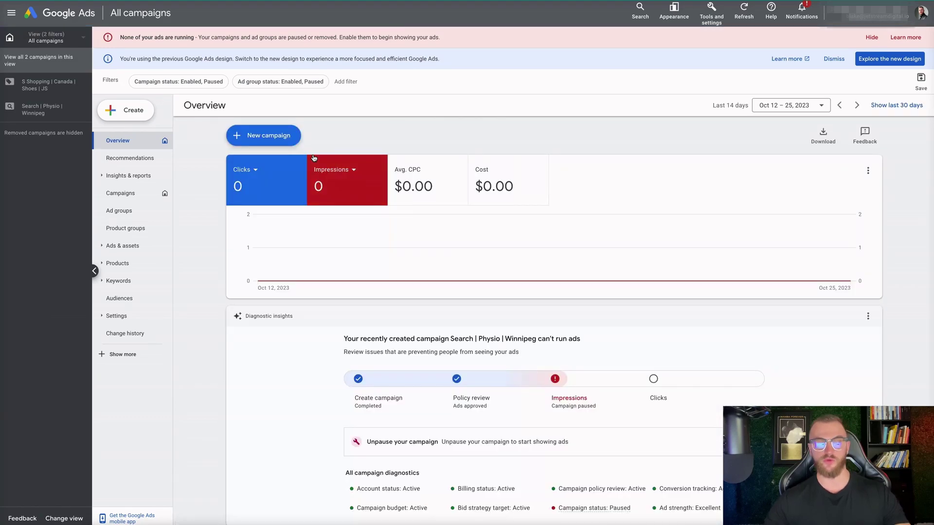
- Start a new campaign with the Awareness and consideration objective
click(263, 144)
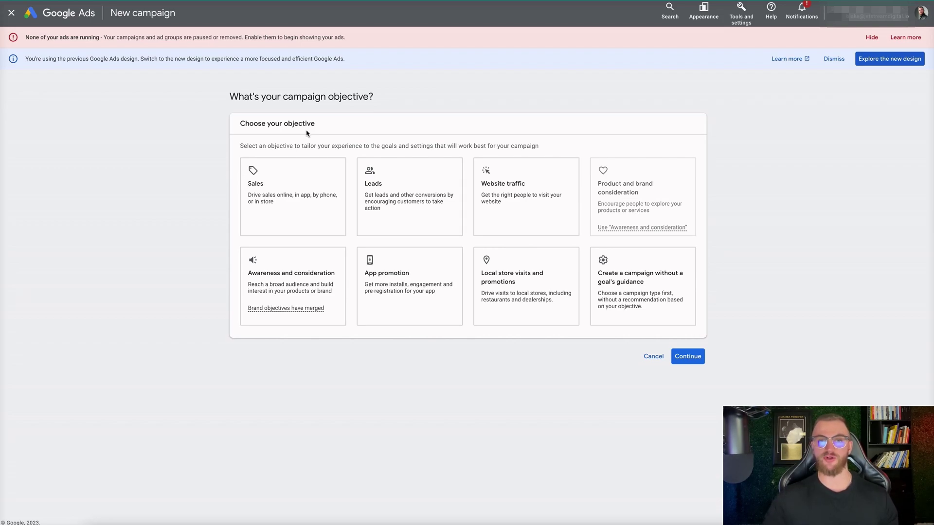
click(306, 195)
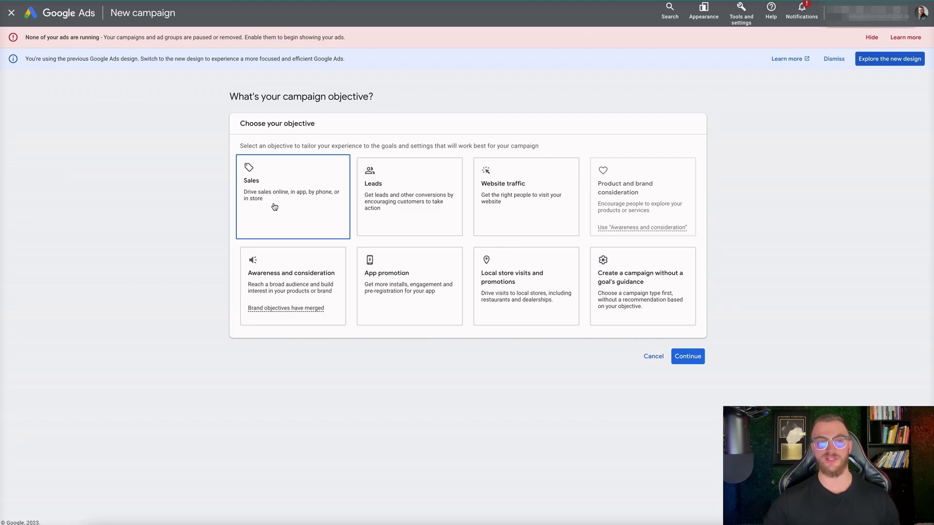
click(373, 183)
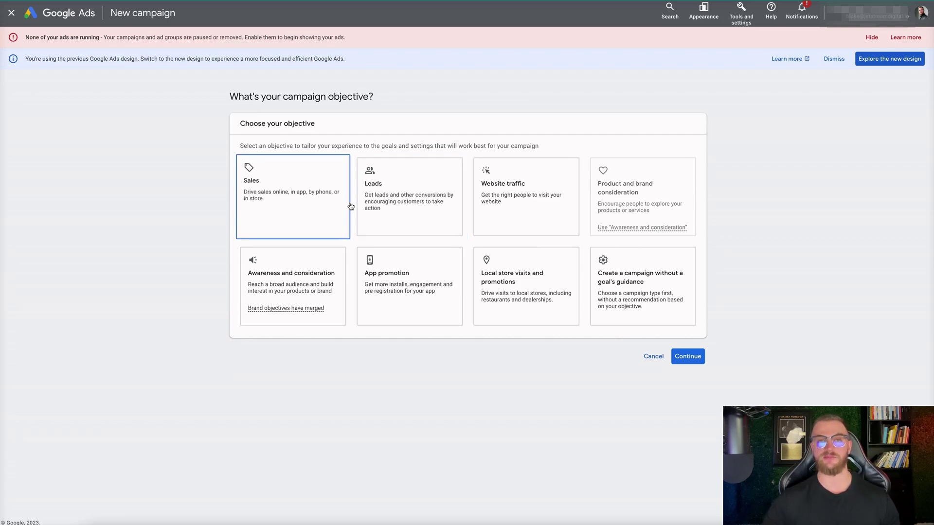
click(323, 200)
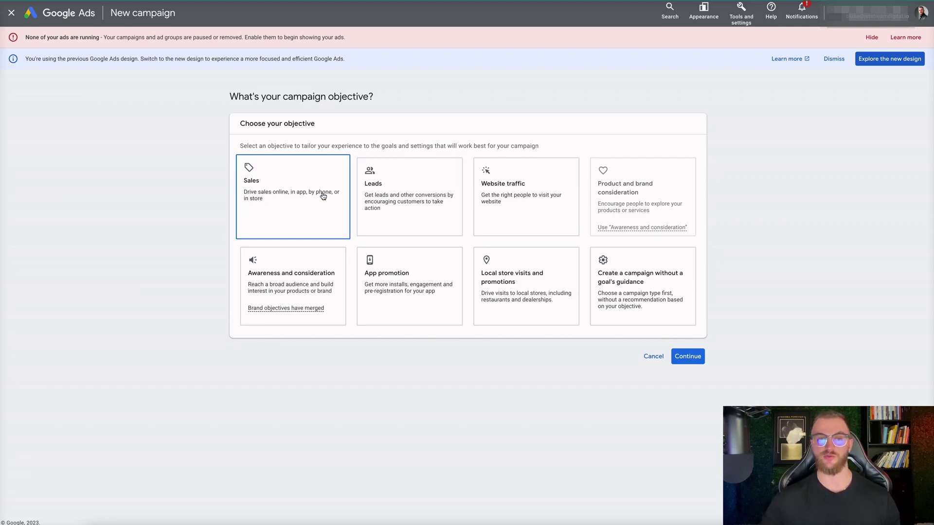
click(515, 201)
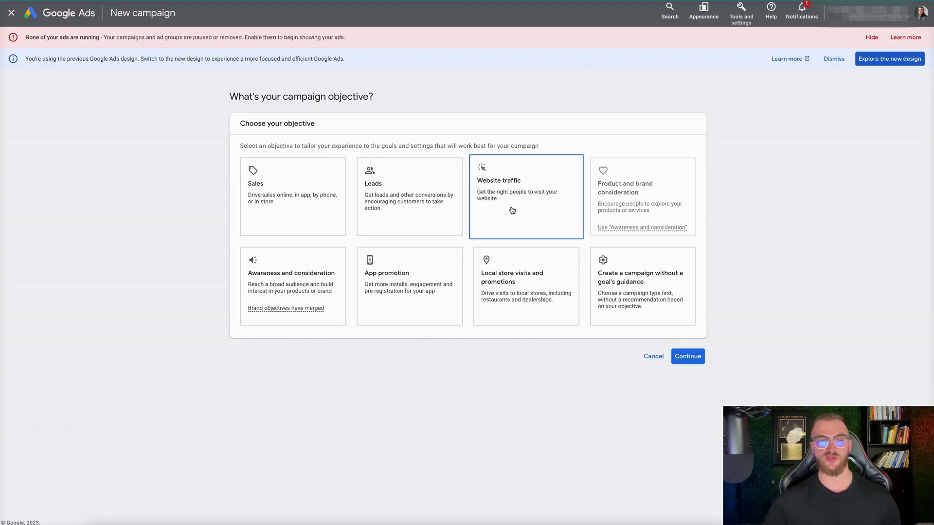
click(307, 249)
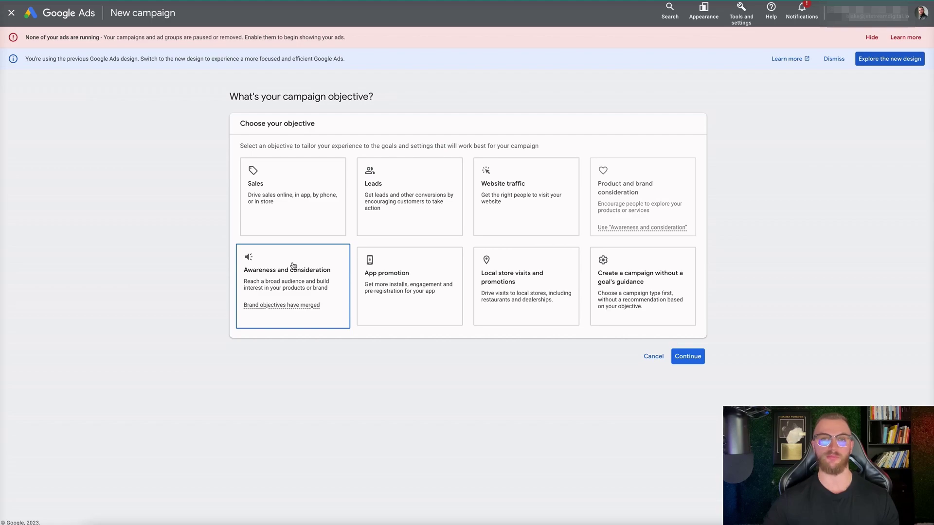
click(293, 266)
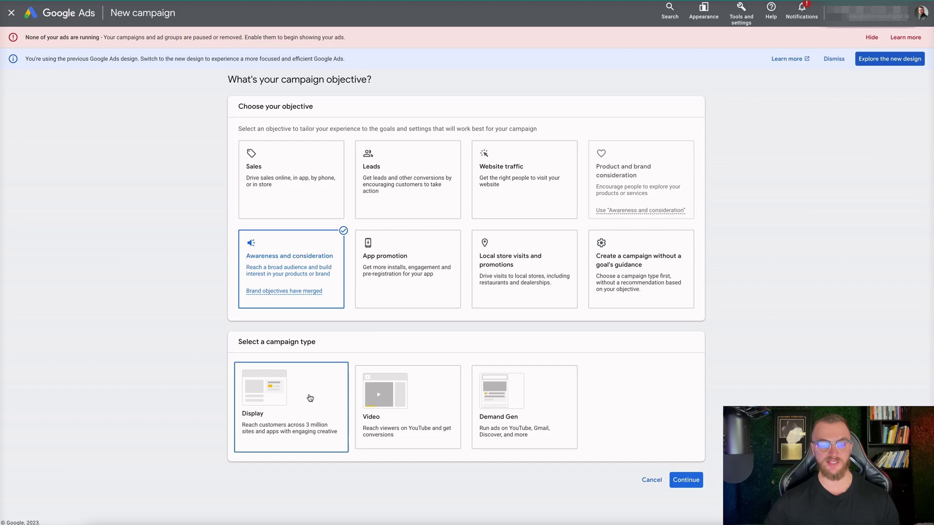
- Choose the Video campaign type with the Video views subtype and continue to the campaign settings
click(403, 412)
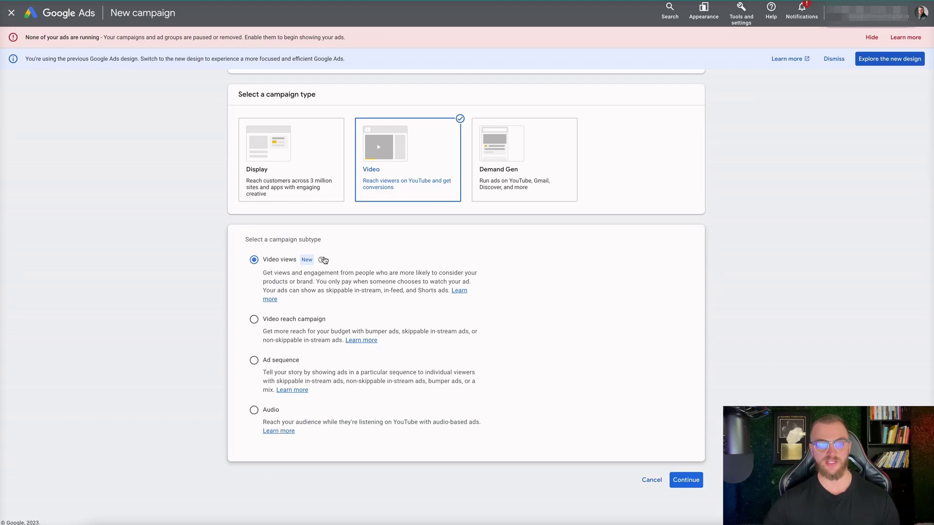
mouse_move(320, 261)
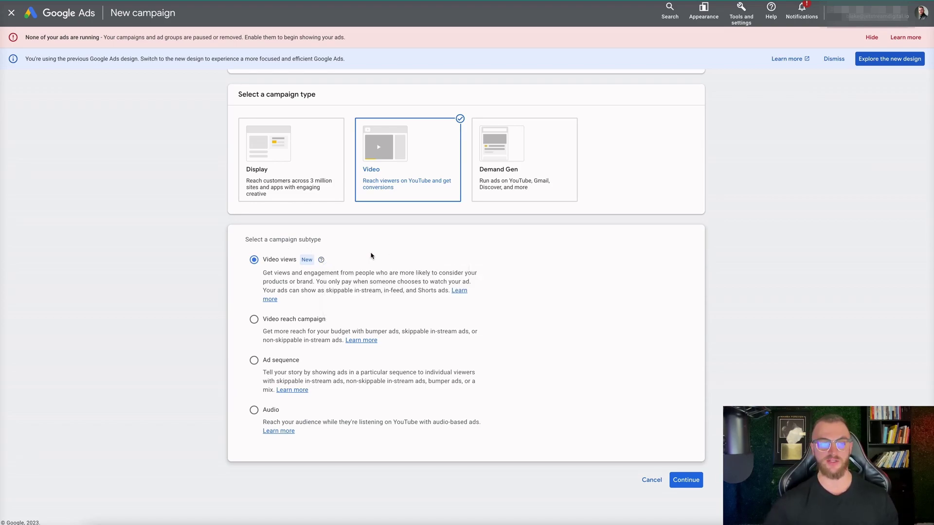
click(684, 485)
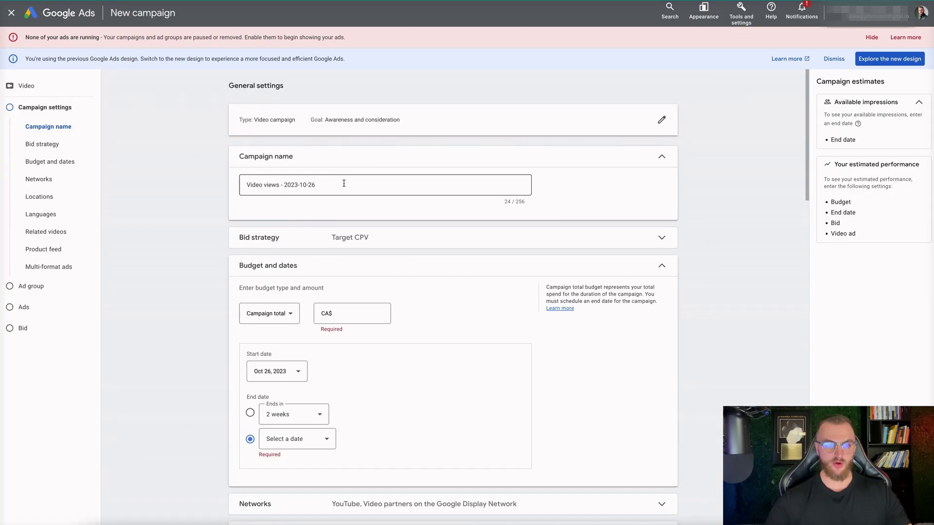
- Name the campaign "YouTube Video View Campaign -" followed by the channel owner's name
click(344, 184)
key(ctrl+a)
text(YouTube V)
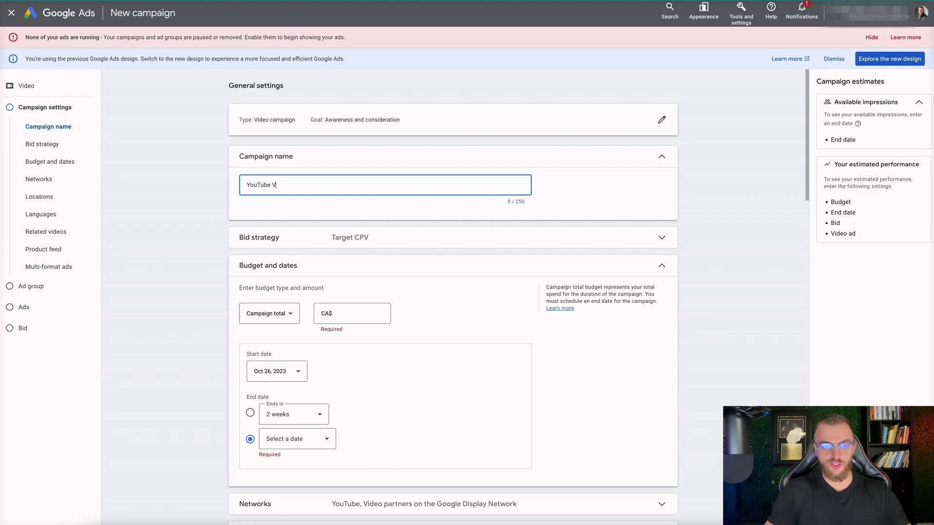
text(ideo View Campai)
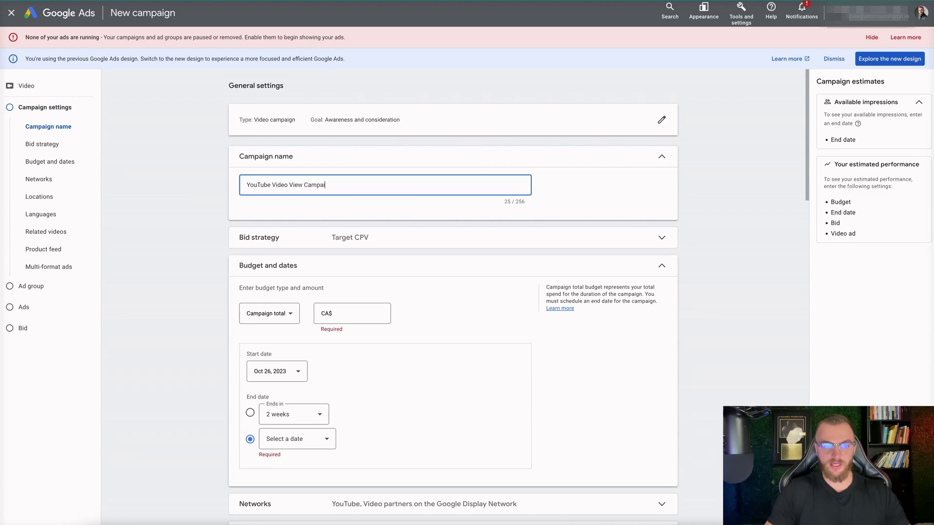
text(gn - Blake Bauer)
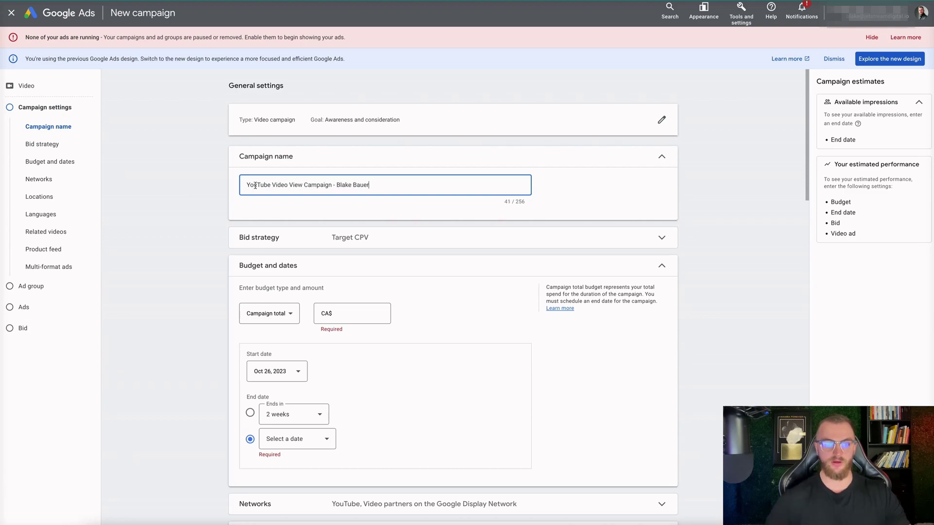
- Open the bid strategy settings and check the explanations for the unavailable bidding strategies
click(359, 238)
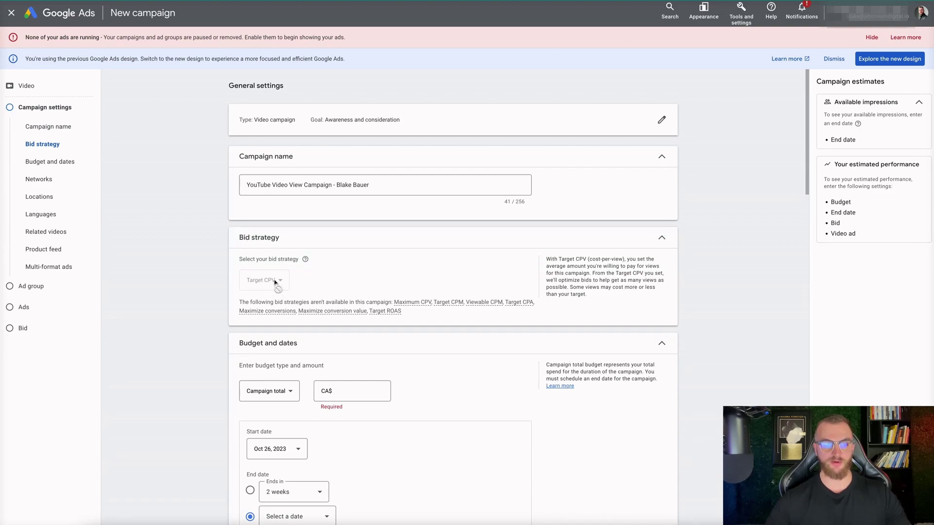
mouse_move(518, 303)
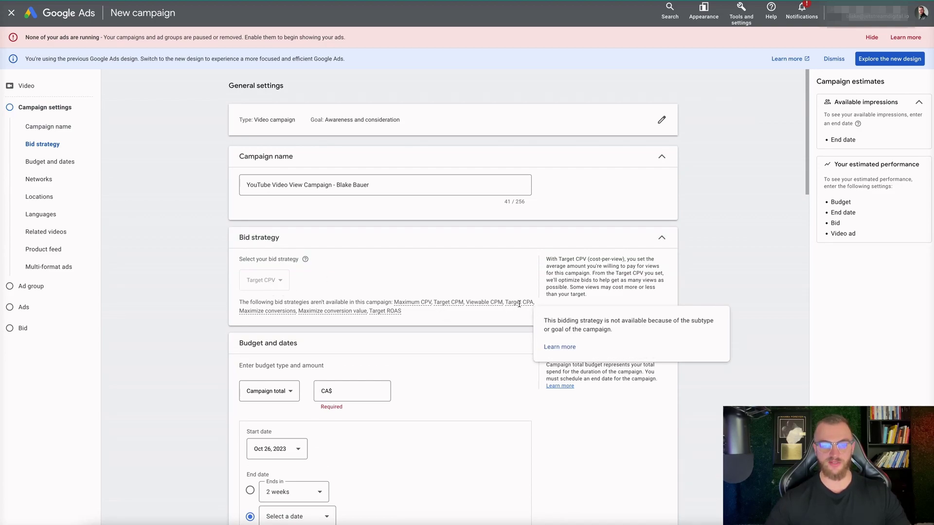
mouse_move(364, 311)
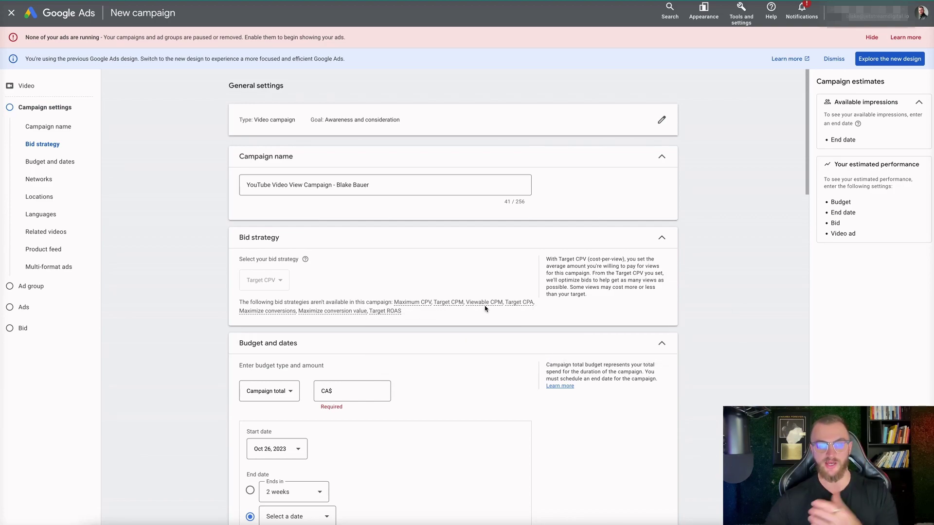
- Set the campaign budget type to Daily with an amount of CA$10.00
scroll(472, 273, down, 2)
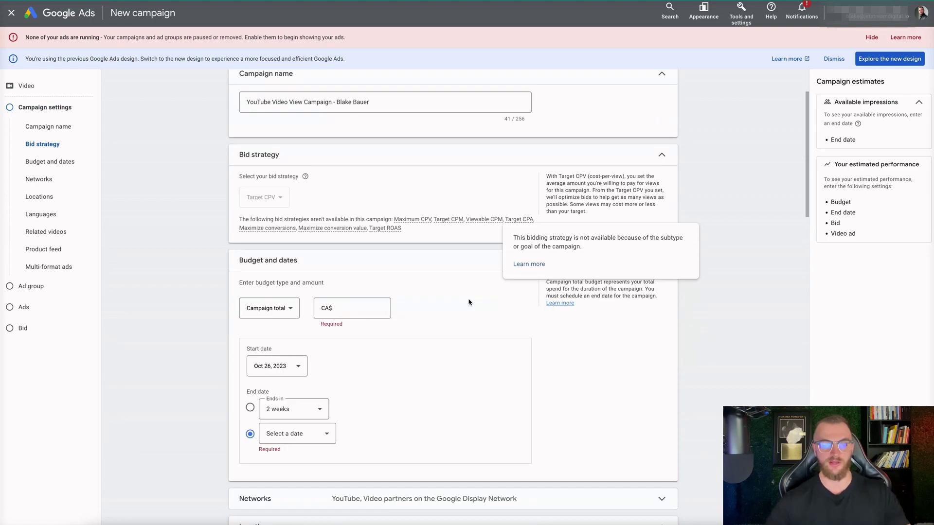
click(290, 308)
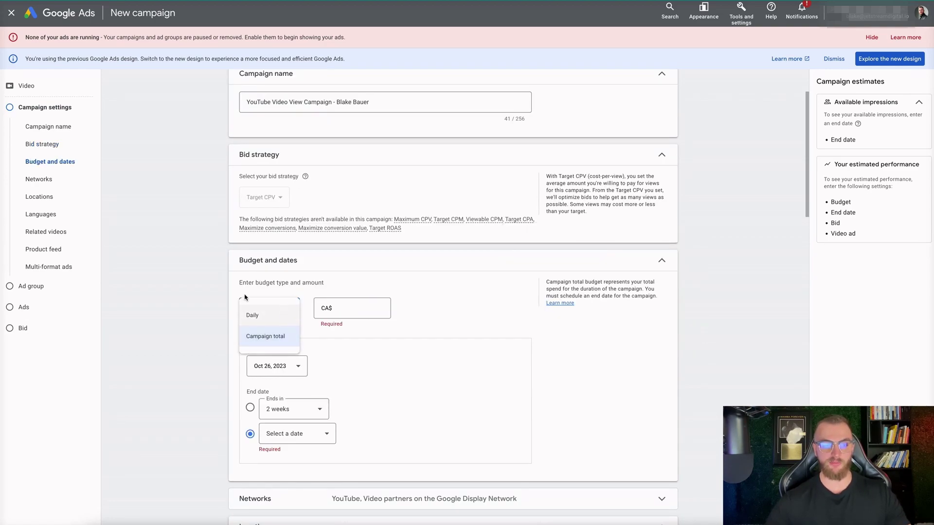
click(211, 295)
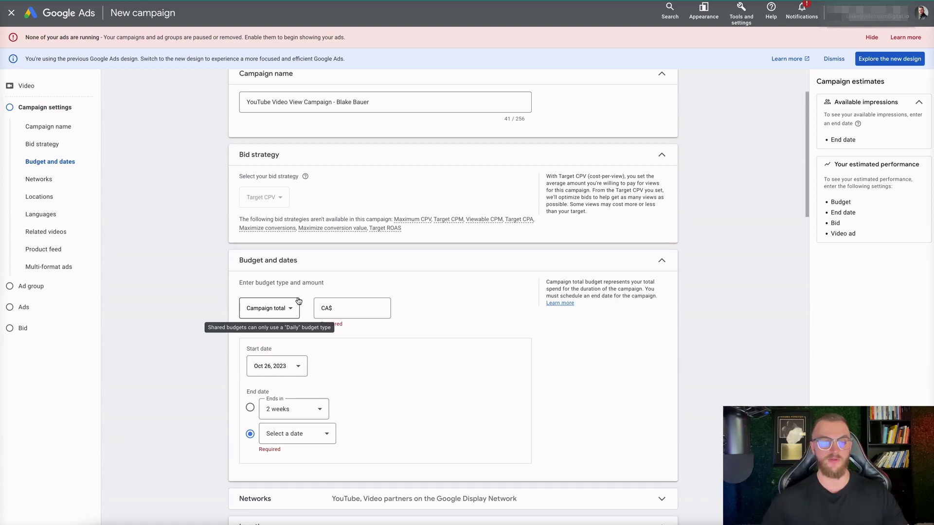
click(298, 302)
click(273, 314)
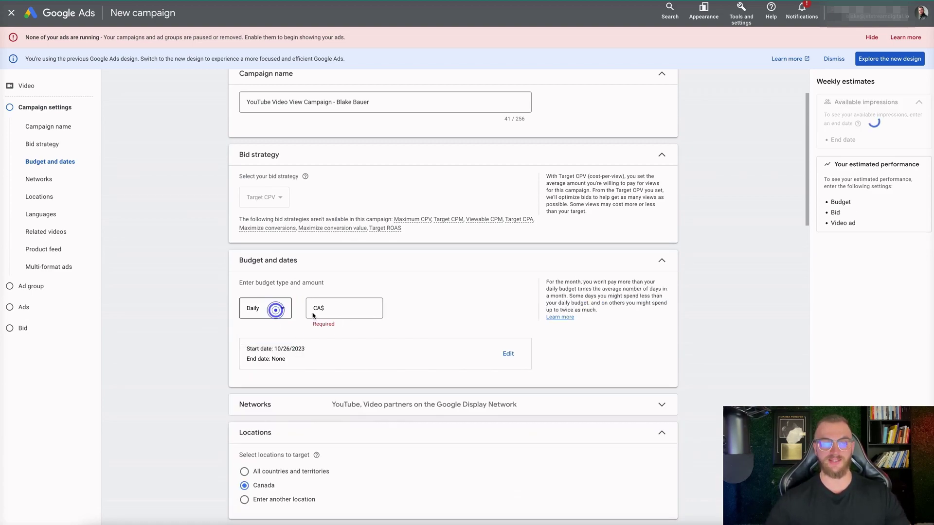
click(339, 307)
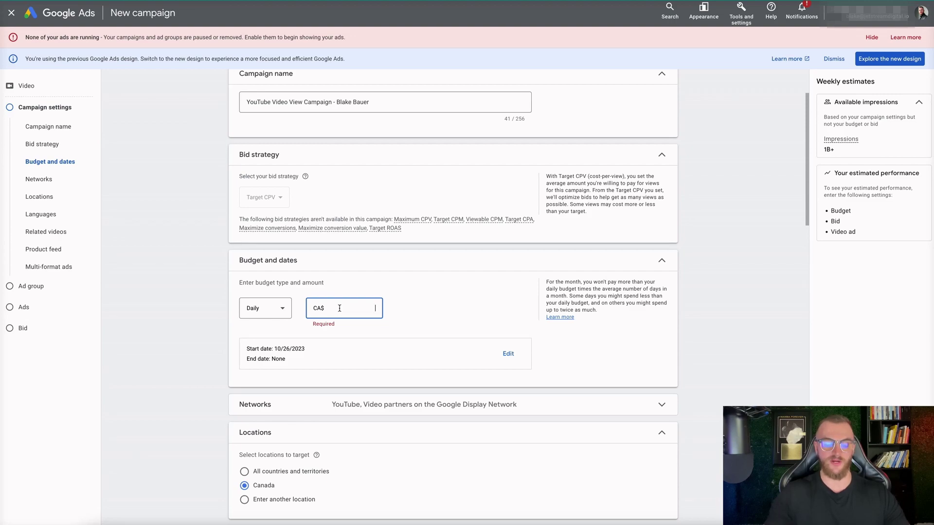
text(100)
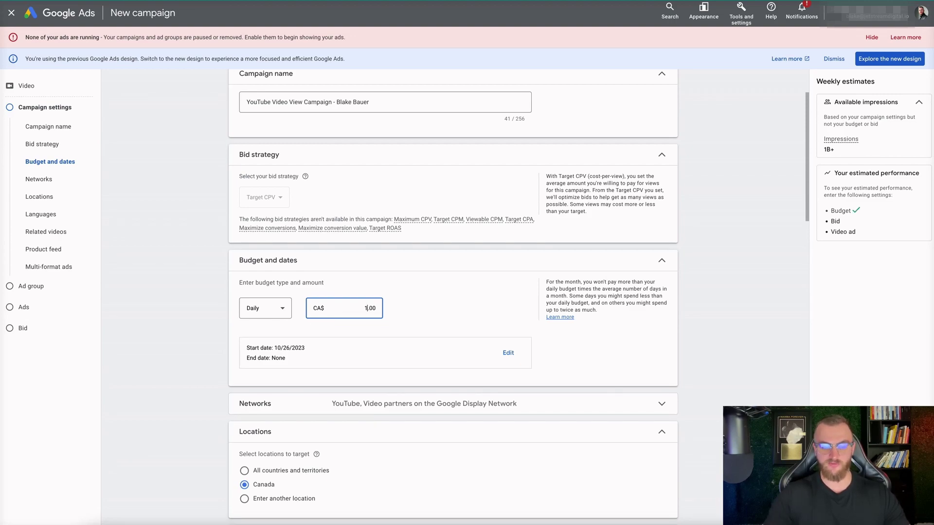
click(408, 273)
- Exclude Video partners on the Google Display Network from the campaign's networks
scroll(408, 272, down, 2)
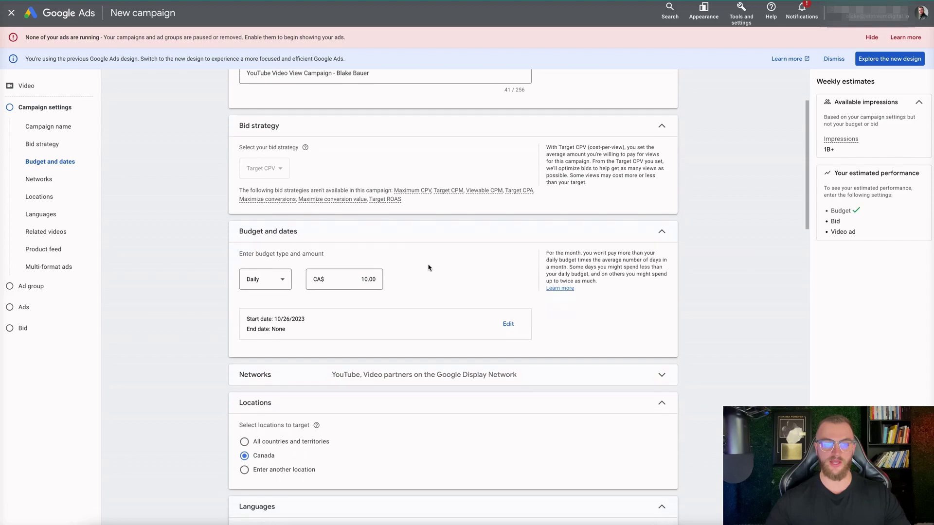
scroll(444, 246, down, 2)
click(444, 246)
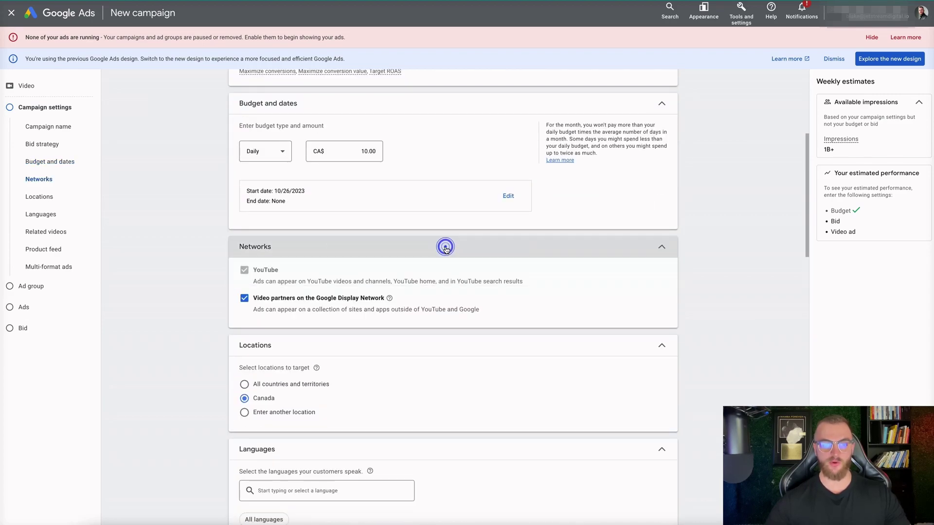
click(245, 299)
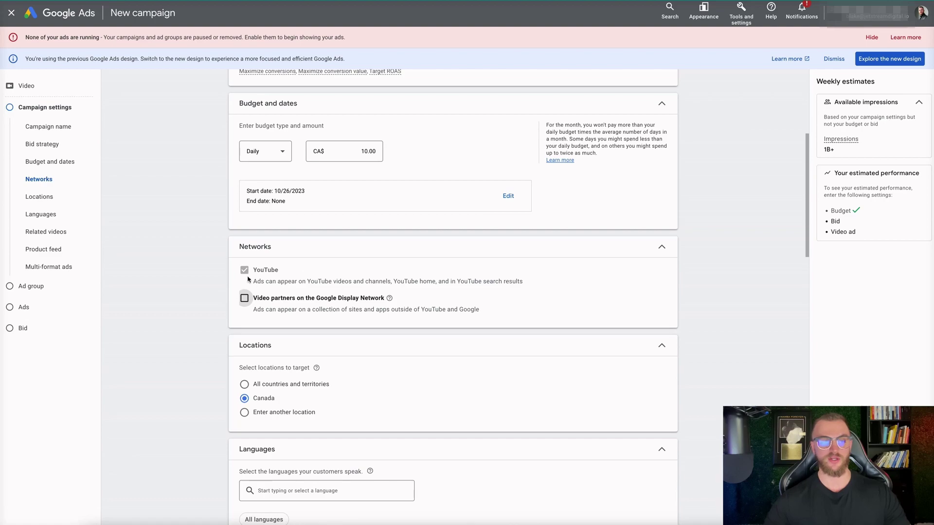
- Try "worldwide" as a custom target location, and choose All countries and territories instead
scroll(248, 292, down, 2)
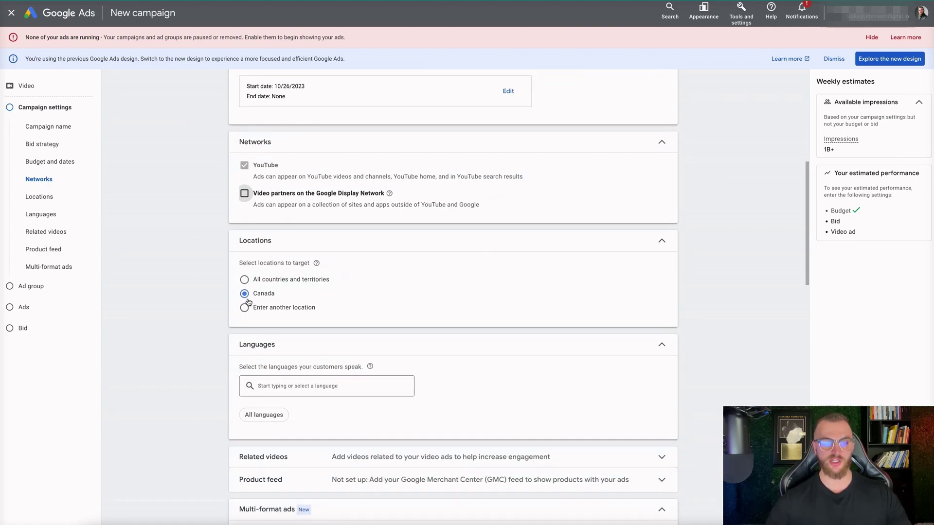
click(244, 307)
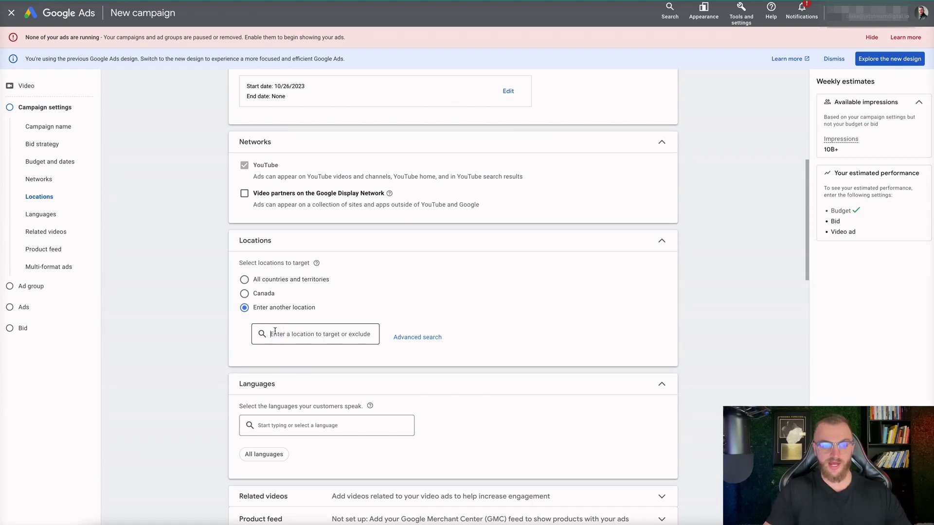
text(worldwide)
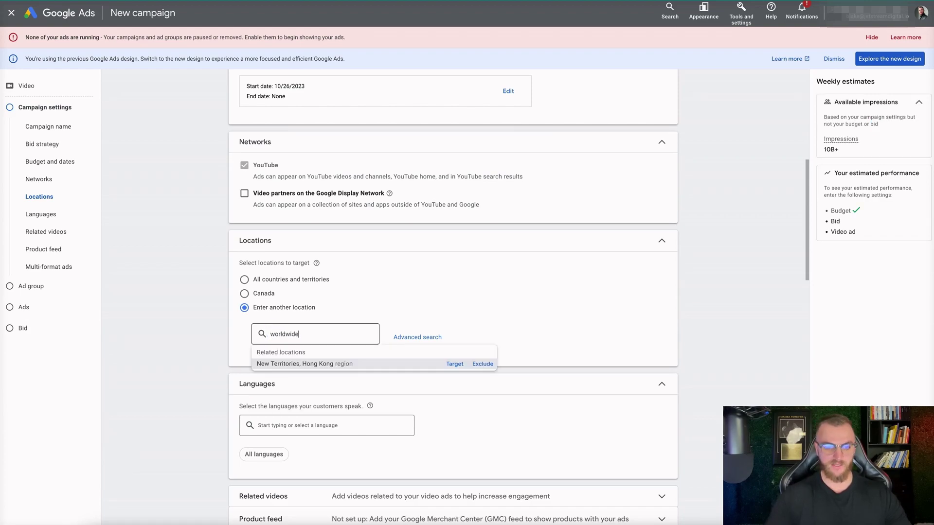
drag(319, 335, 250, 337)
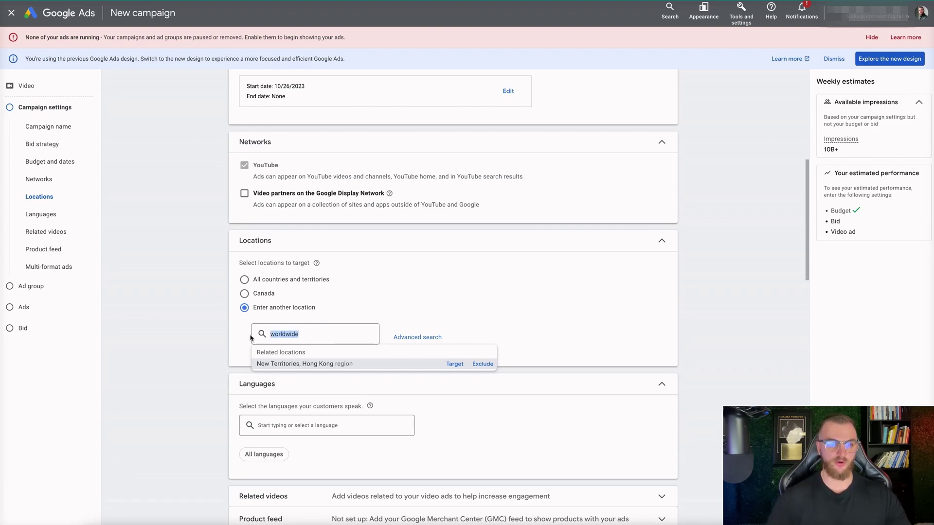
click(247, 284)
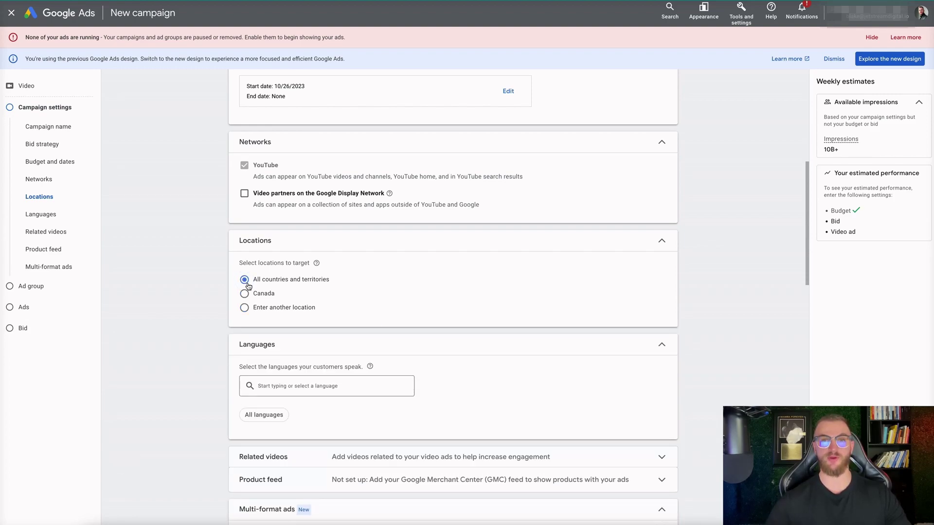
- Target the United States and Canada as custom campaign locations
click(244, 307)
click(294, 334)
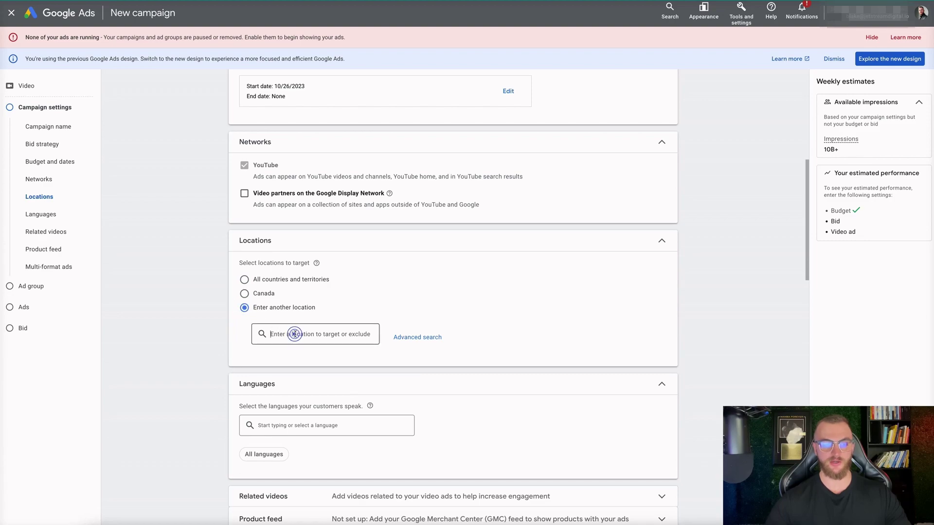
text(united states)
click(285, 361)
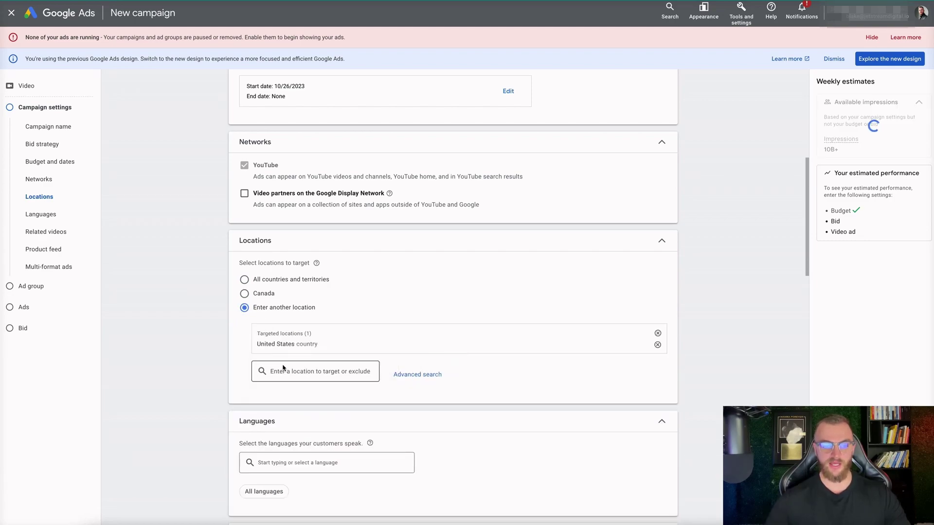
click(283, 368)
text(canad)
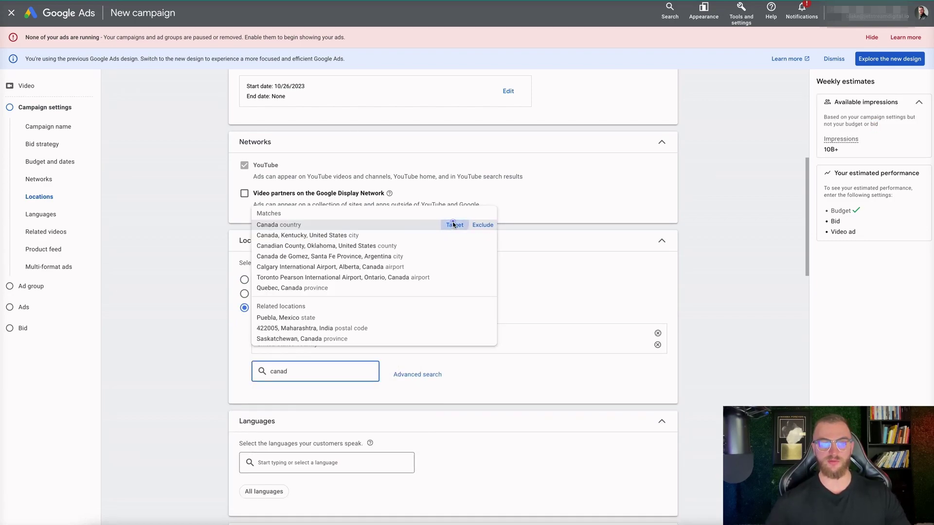
click(453, 224)
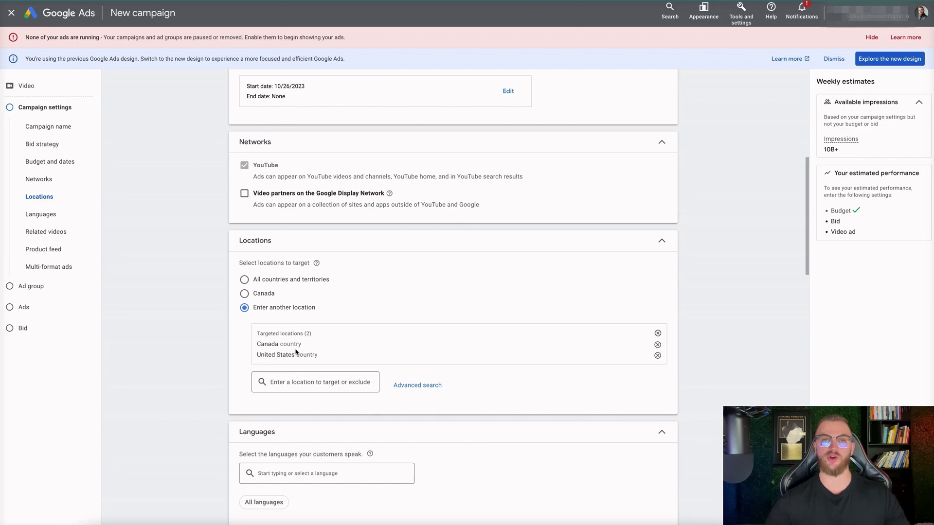
- Switch location targeting to All countries and territories and select English as the customers' language
click(245, 281)
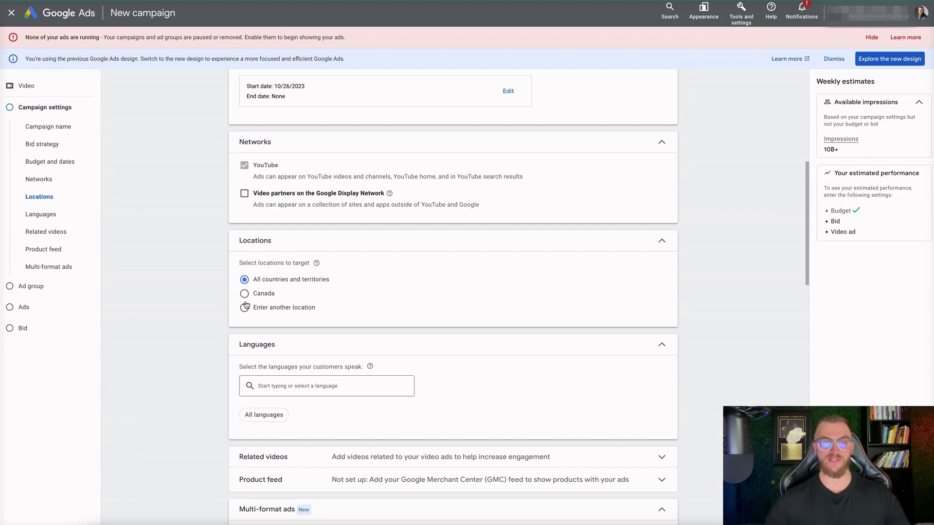
click(294, 386)
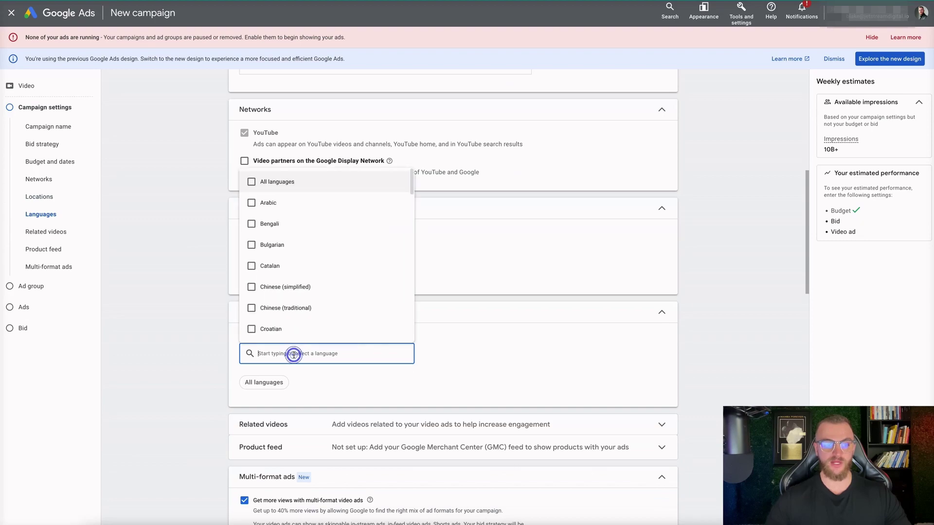
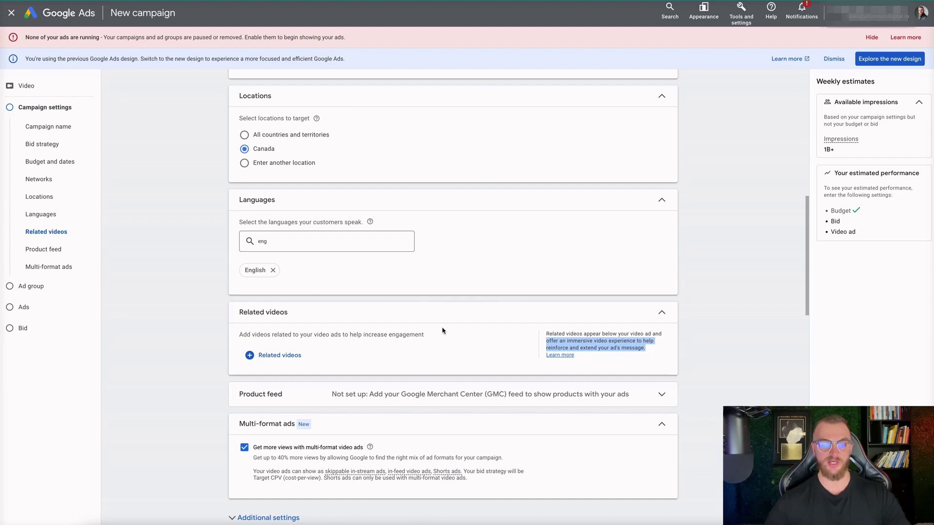
- Add "I Used Alex Hormozi's Paid Ads Playbook To Scale My Business To $100M (Free Tool)" from the YouTube channel as the first related video
click(280, 355)
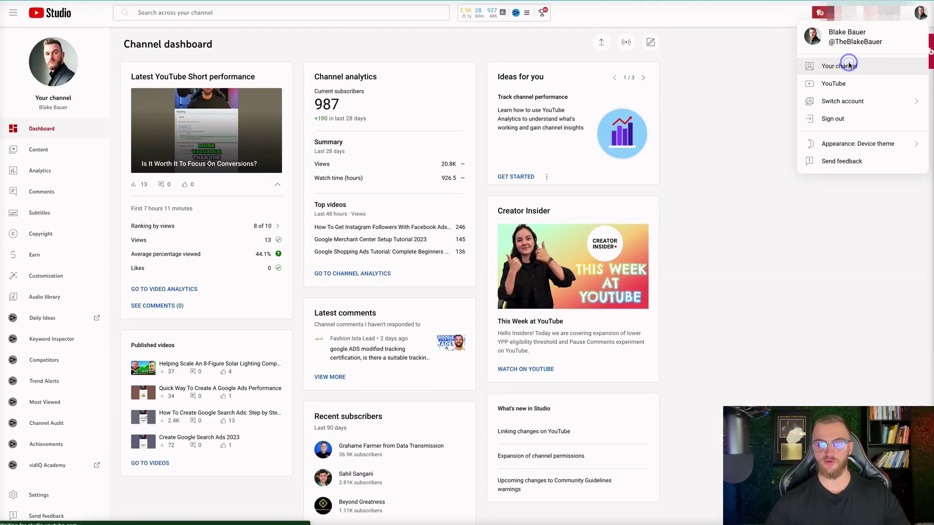
click(848, 64)
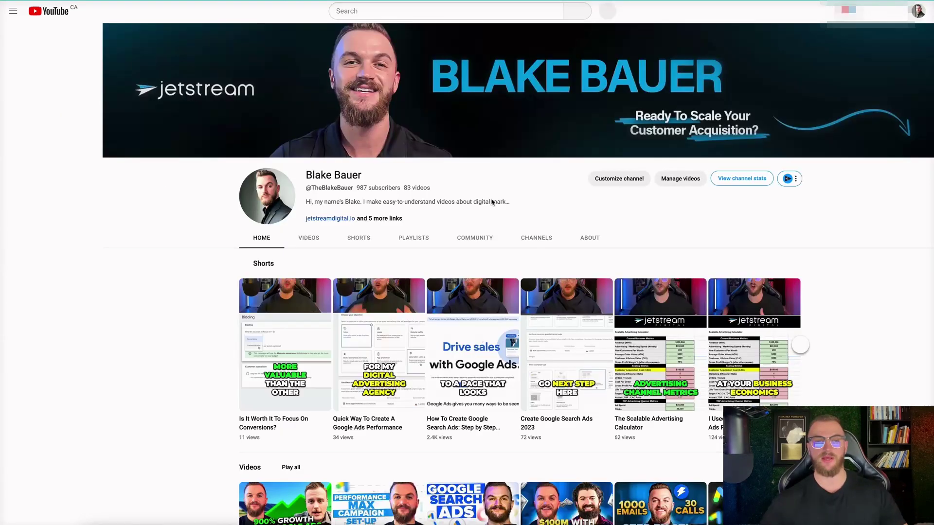
scroll(402, 258, down, 2)
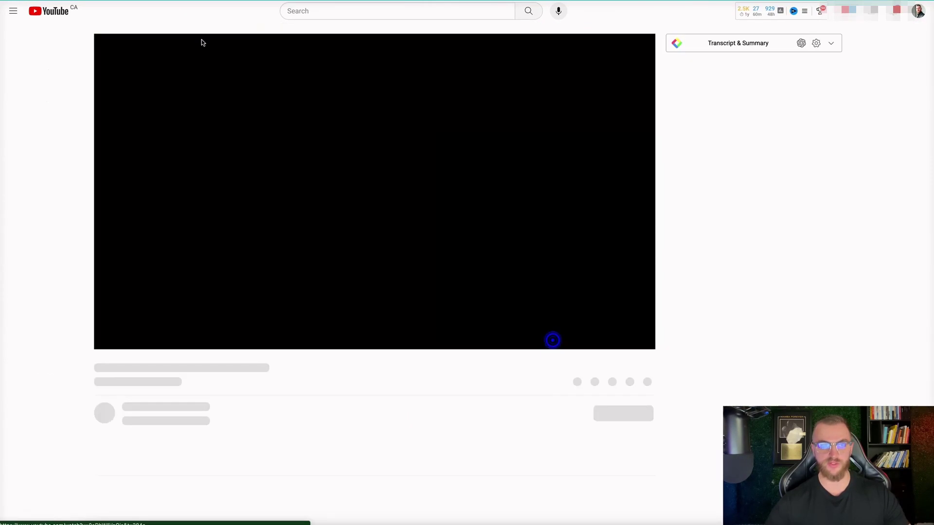
click(550, 341)
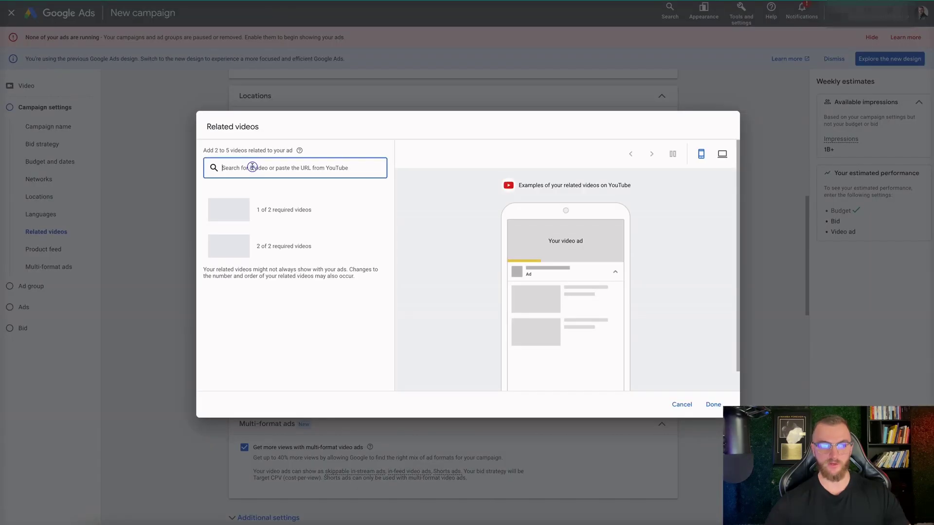
key(ctrl+v)
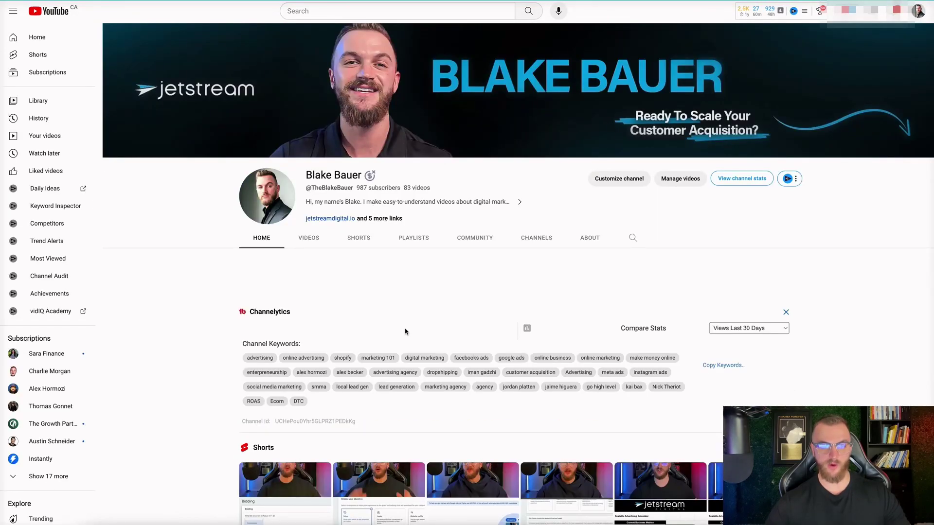
- Add "How To Create A Google Ads Performance Max Campaign (Step by Step)" from the channel as the second related video and save the selection
scroll(416, 350, down, 4)
scroll(416, 351, down, 1)
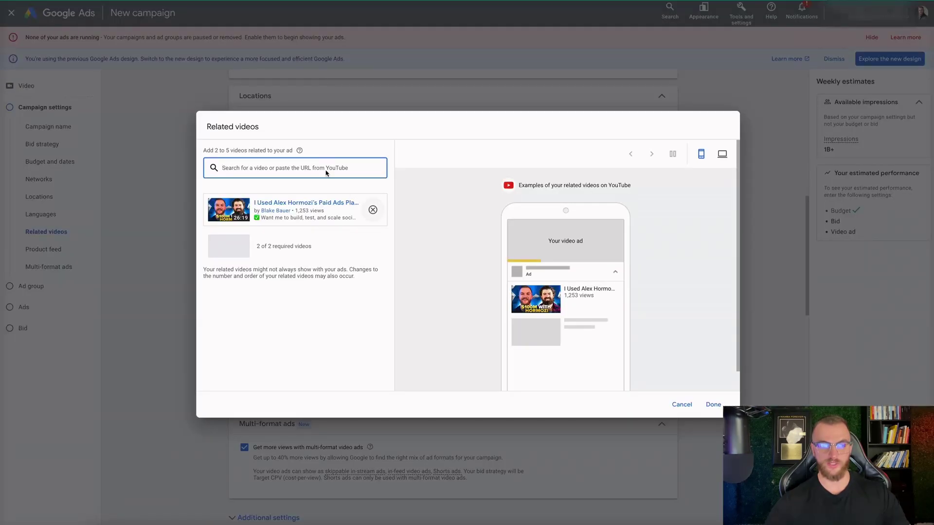
key(ctrl+v)
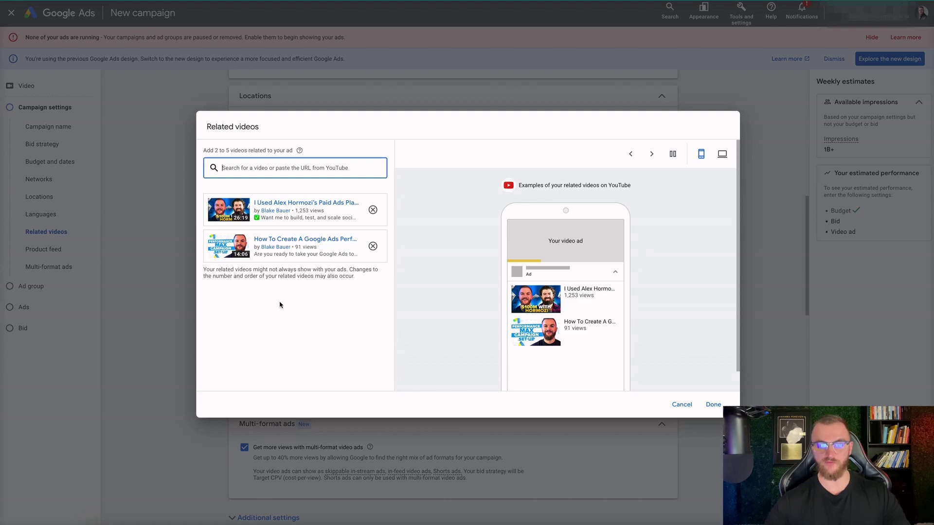
click(705, 404)
- Check the Google Merchant Center option for the product feed and review the multi-format ads settings
scroll(404, 311, down, 3)
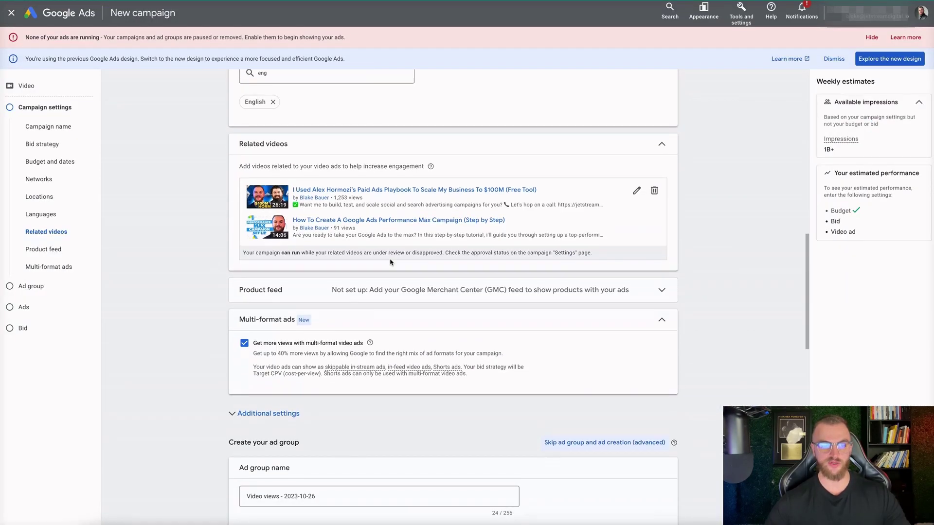
click(394, 273)
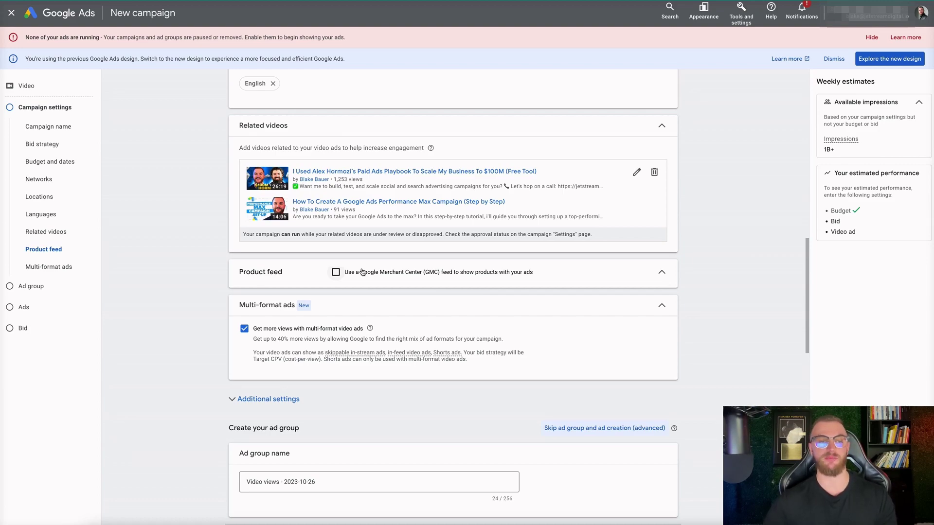
click(661, 272)
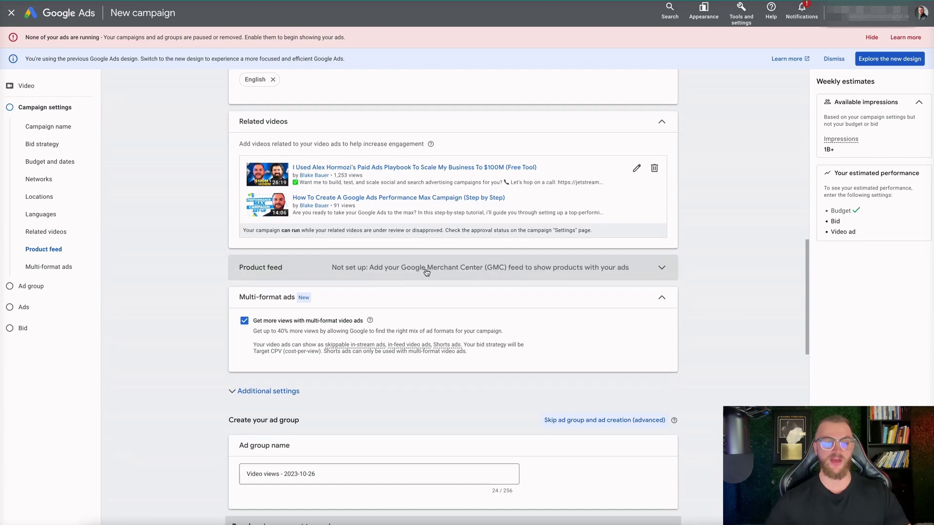
scroll(427, 273, down, 1)
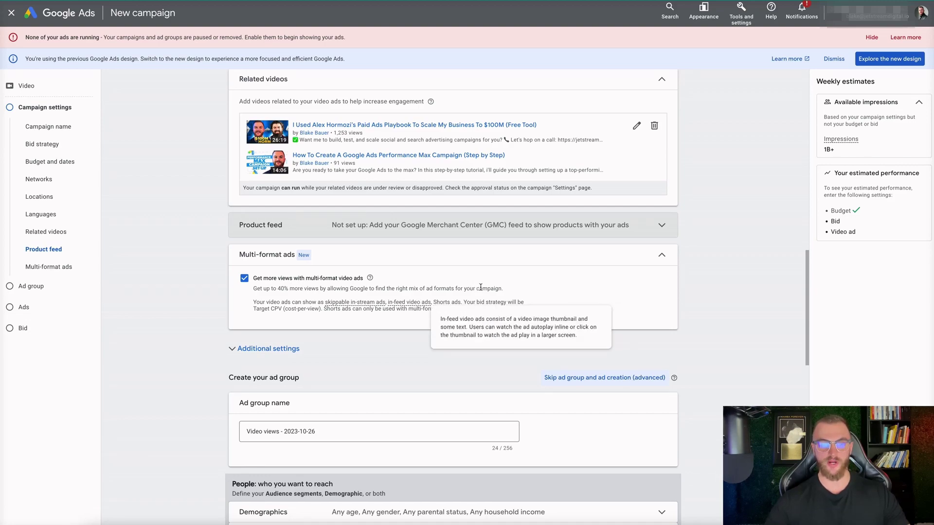
- Name the ad group Advertising Services
mouse_move(373, 282)
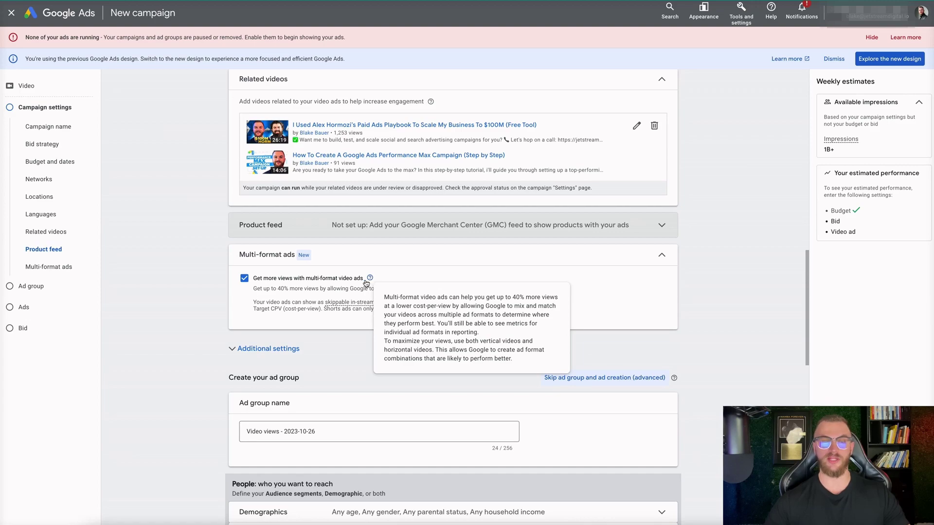
scroll(366, 283, down, 4)
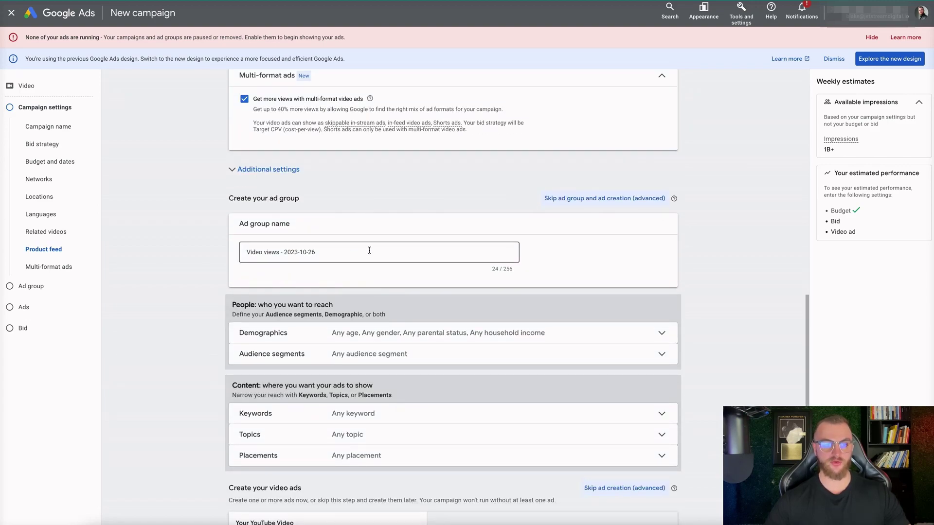
drag(367, 252, 245, 253)
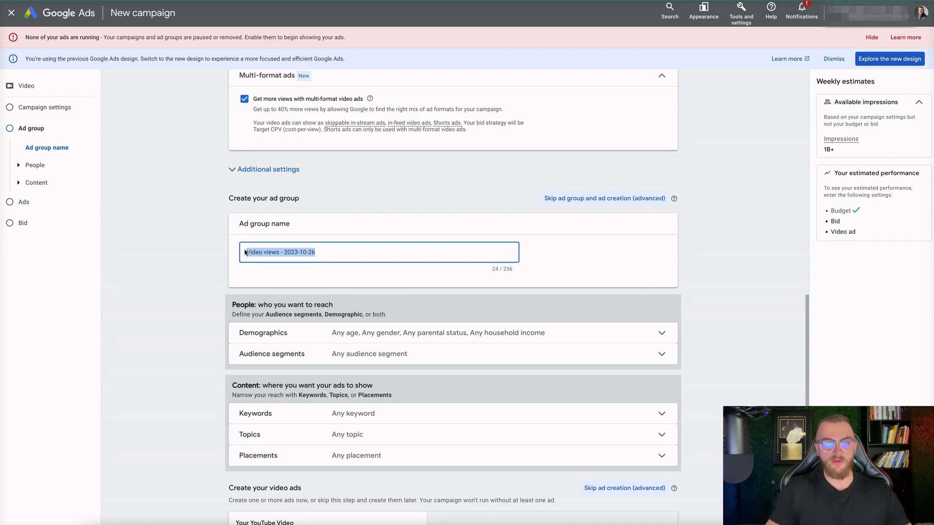
text(Advertising Services)
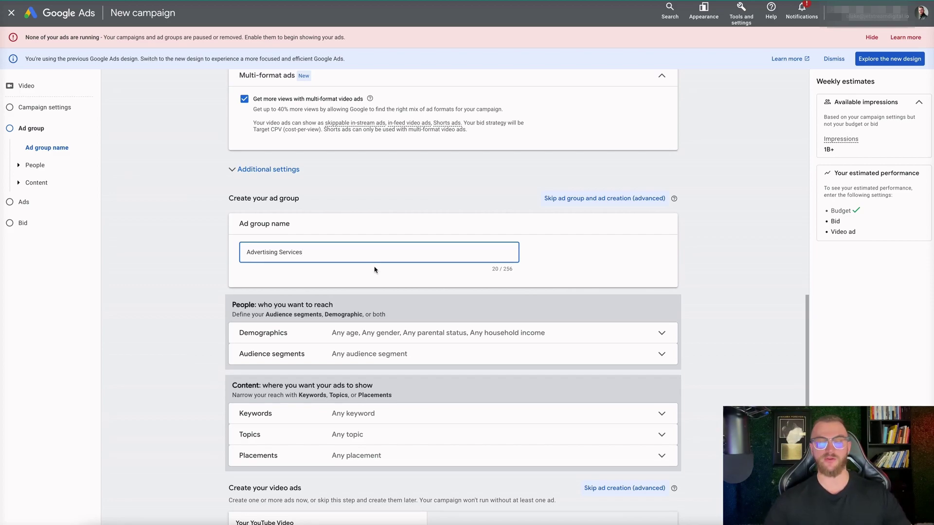
- Enter advertising services as a keyword in the ad group's content targeting
scroll(390, 306, down, 2)
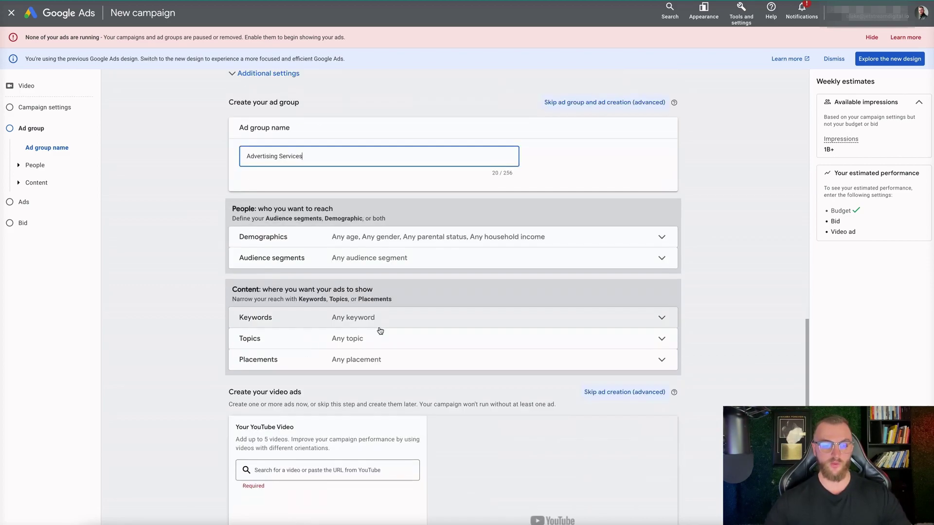
click(379, 317)
click(313, 384)
text(advertising services)
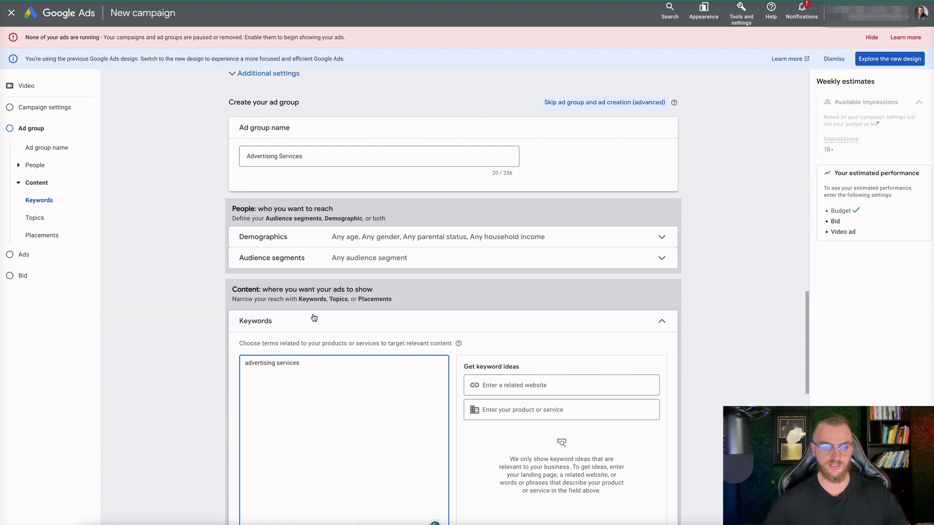
- Search the content topics for advertising and select Advertising & Marketing under Business & Industrial
scroll(312, 317, down, 5)
click(350, 288)
click(305, 326)
text(ad)
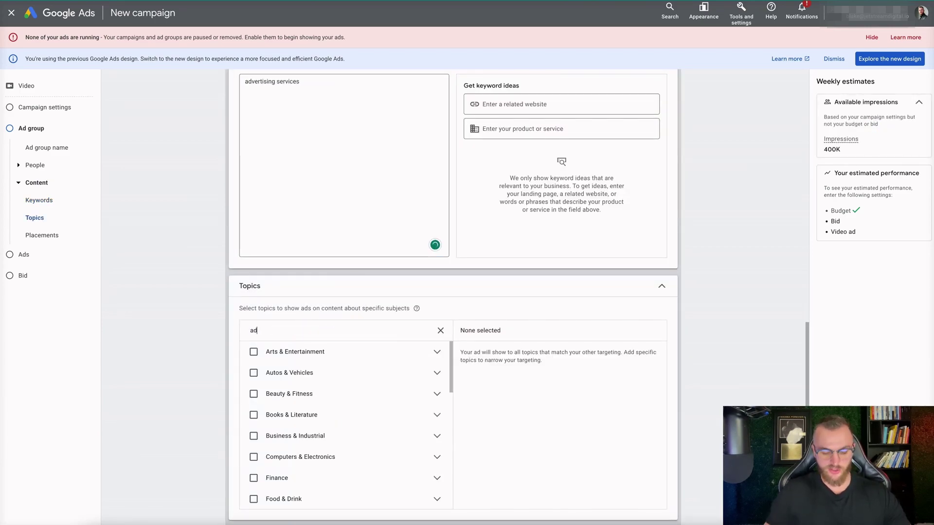
text(vertising)
scroll(330, 307, down, 1)
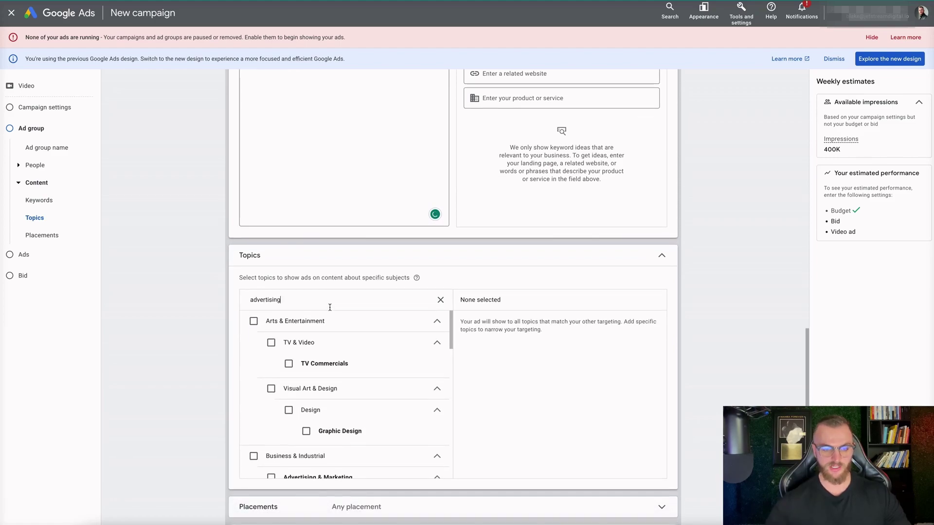
scroll(330, 310, down, 2)
scroll(330, 316, down, 1)
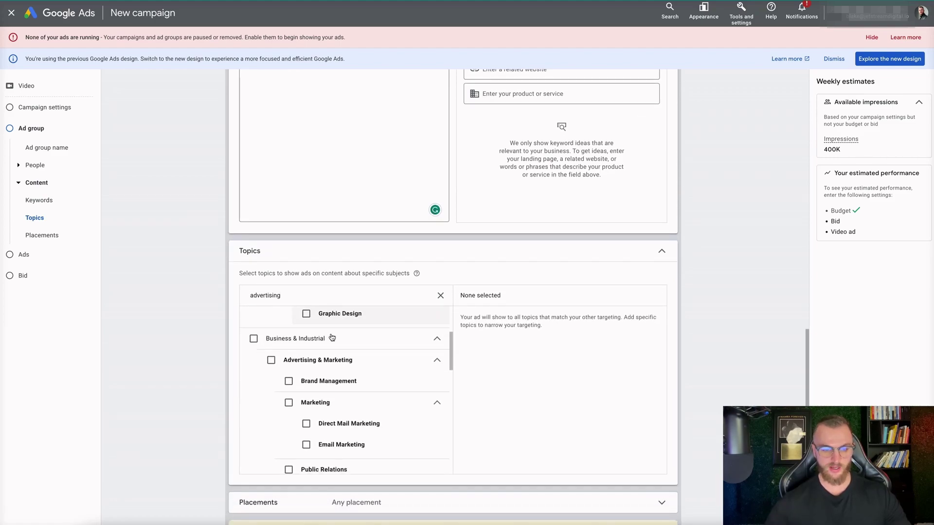
click(320, 362)
scroll(302, 380, down, 4)
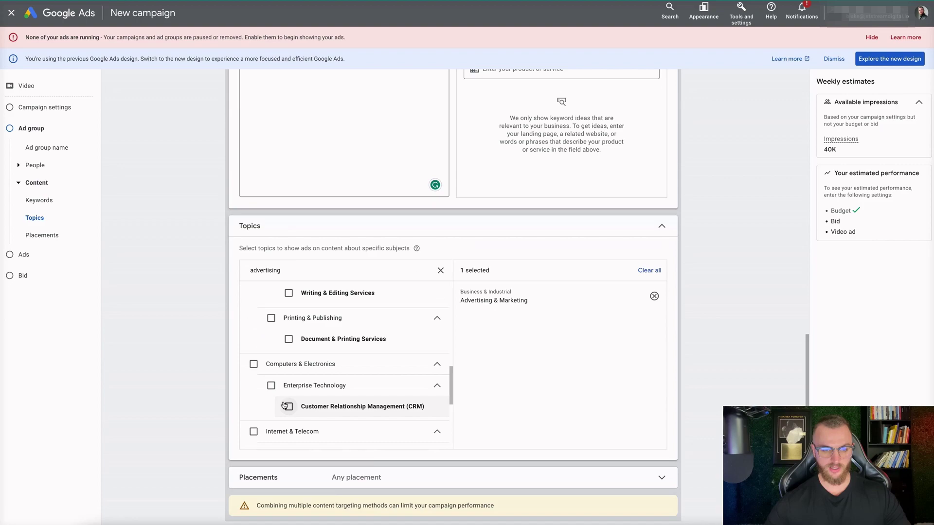
- Look through the placement targeting options for YouTube channels, YouTube videos and entering multiple placement URLs
scroll(223, 392, down, 2)
click(288, 377)
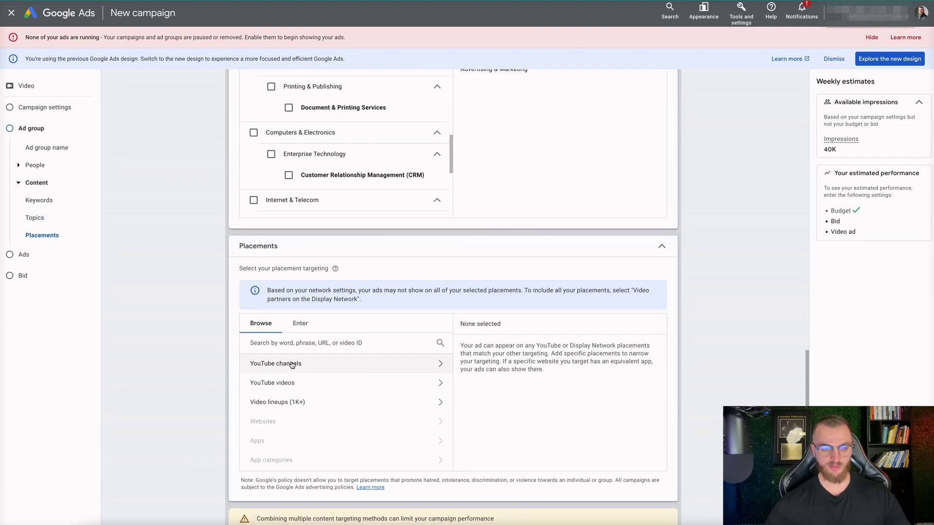
click(302, 364)
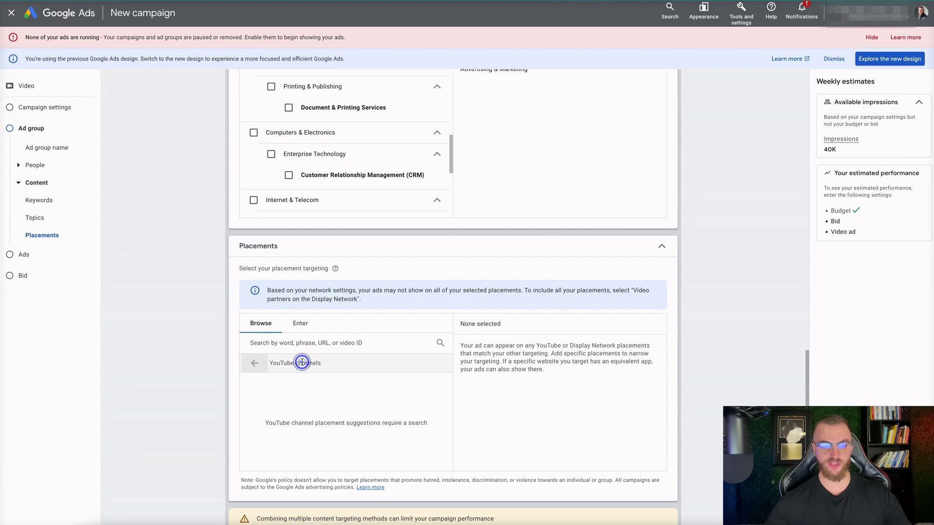
click(254, 364)
click(307, 386)
click(255, 363)
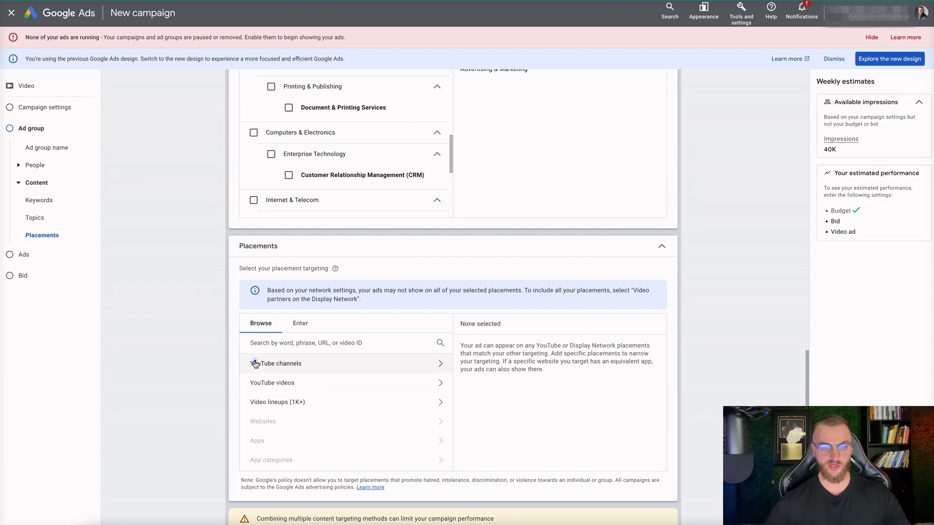
click(301, 323)
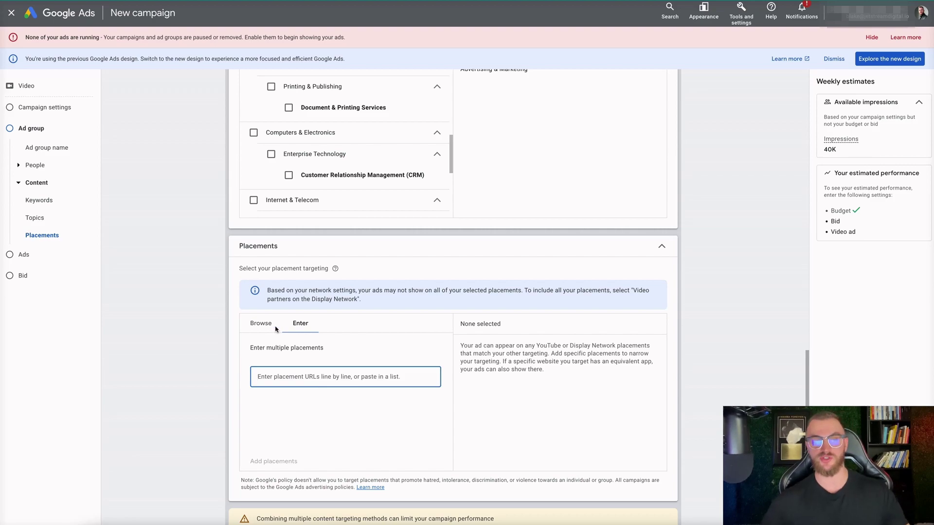
click(261, 320)
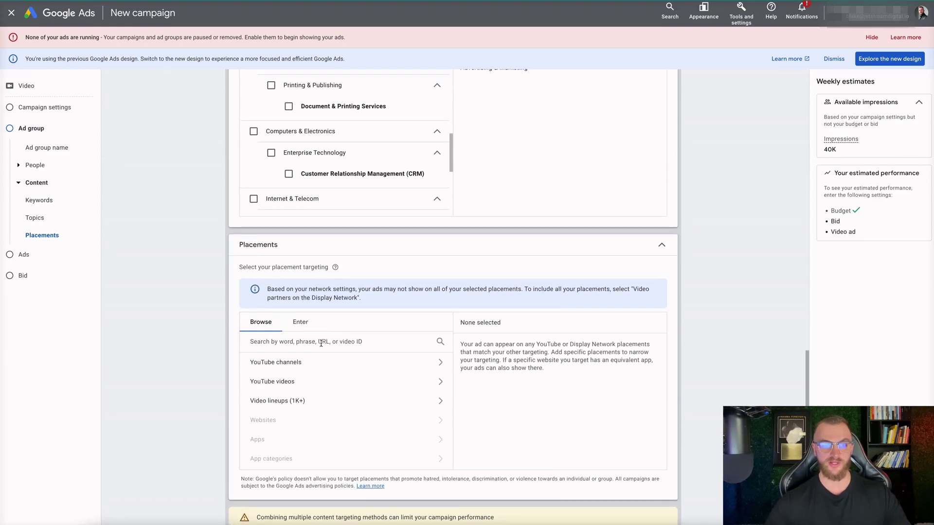
- Search the audience segments for advertising and add the in-market segments Web Advertising Services and Advertising Services
scroll(292, 321, up, 7)
scroll(281, 326, up, 5)
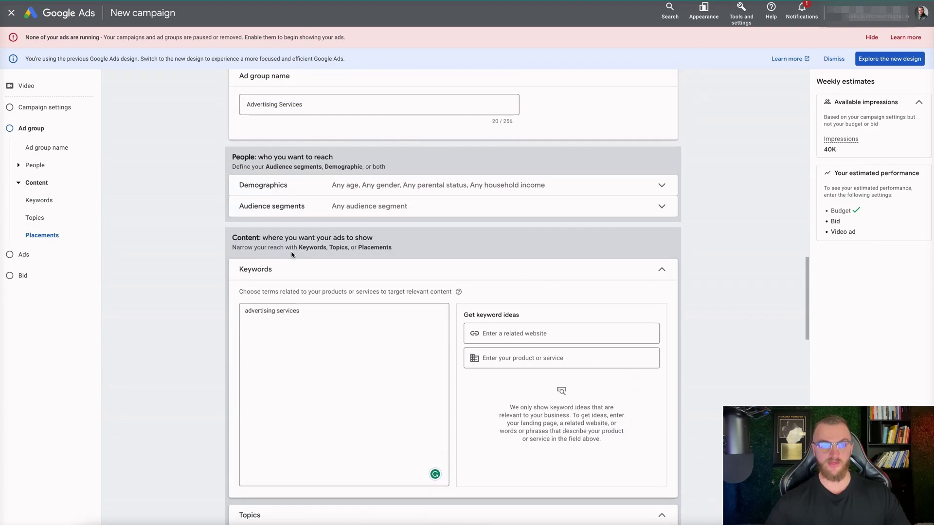
click(368, 206)
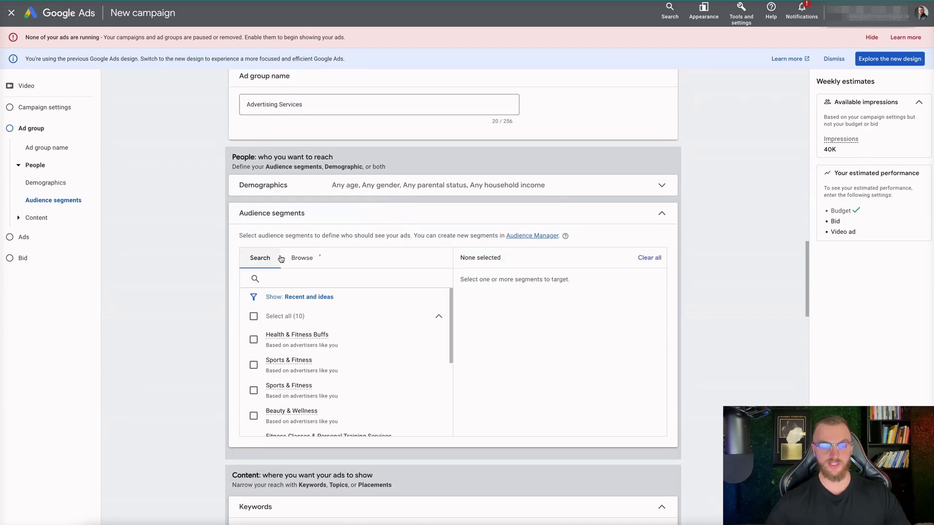
click(290, 276)
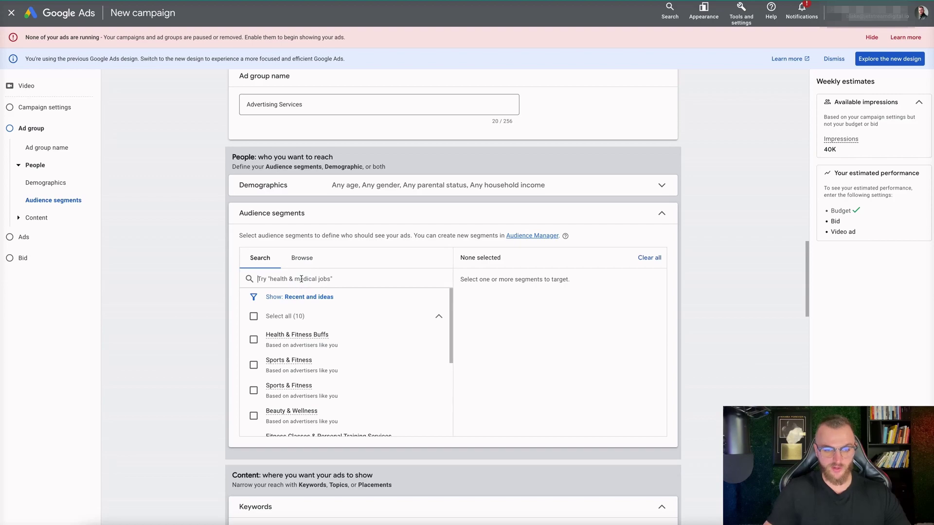
text(advertising)
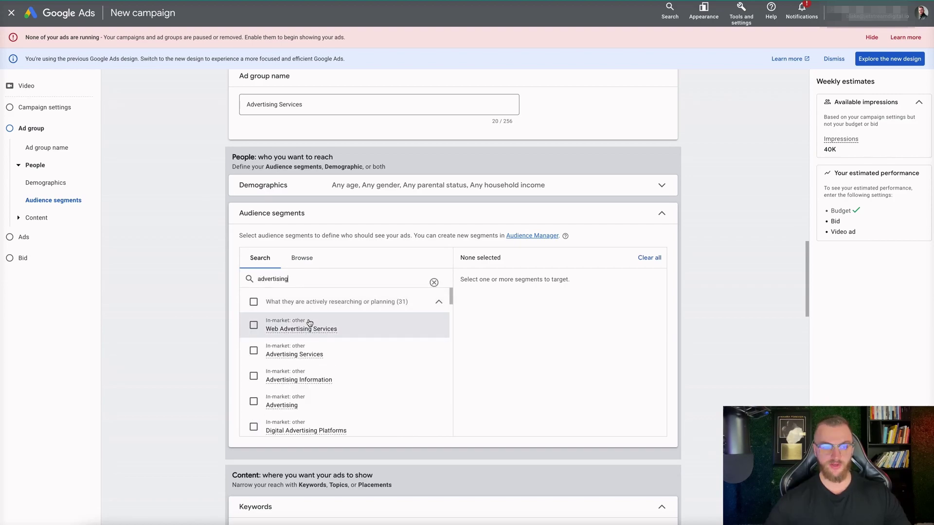
mouse_move(307, 332)
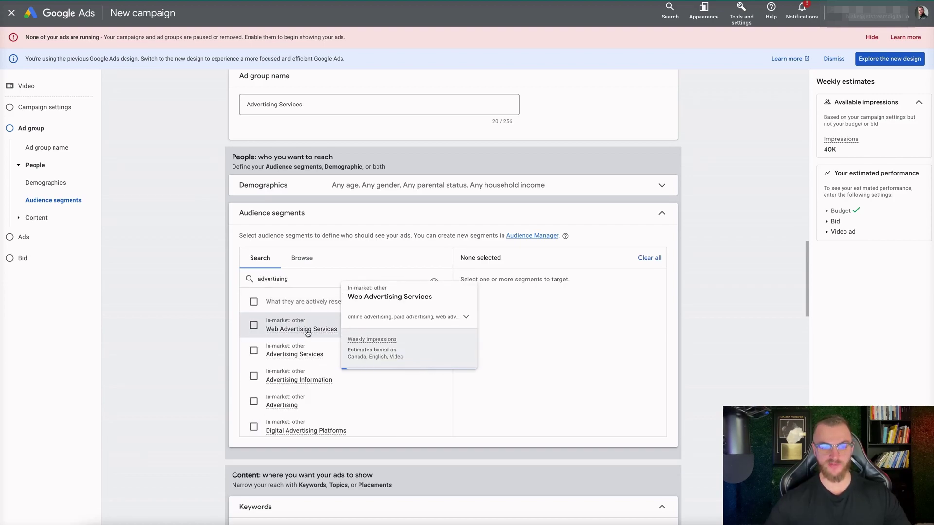
click(256, 328)
mouse_move(271, 360)
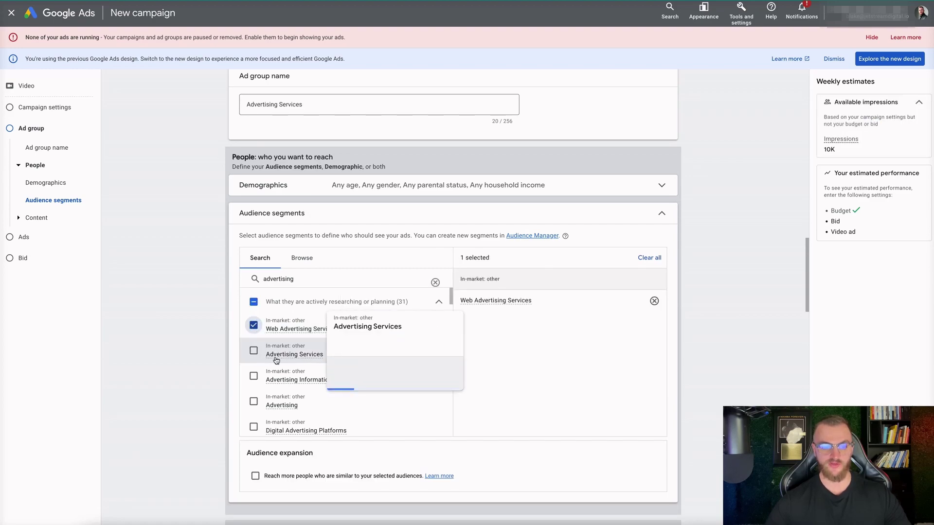
click(253, 350)
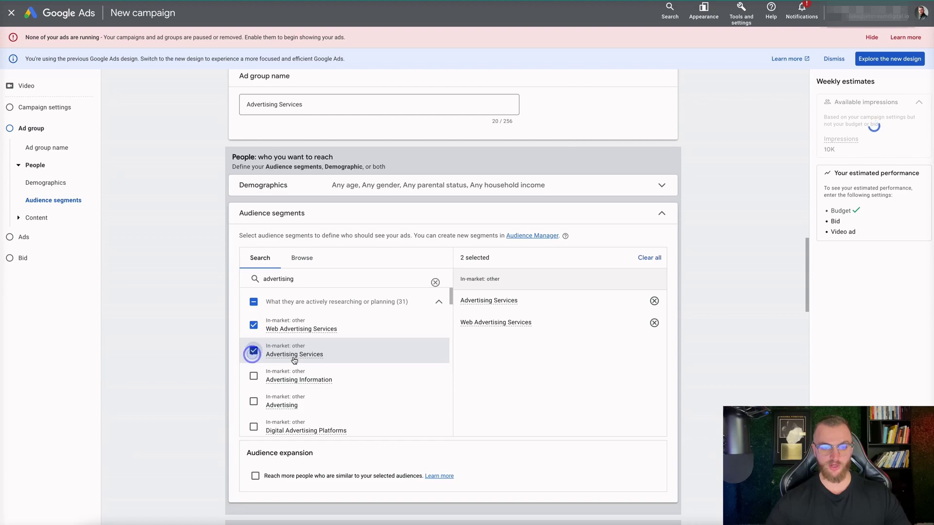
- Add the in-market segment Digital Advertising Services from the same search to the targeted audience segments
scroll(285, 389, down, 1)
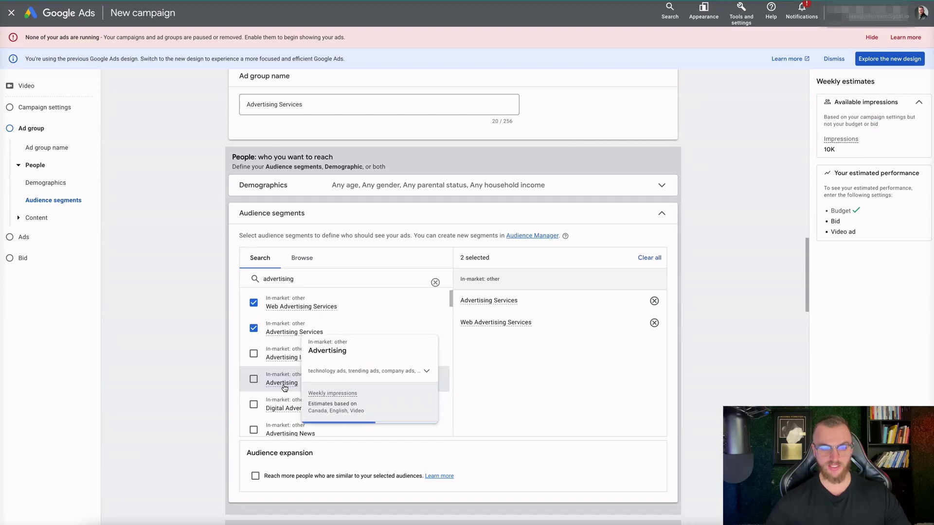
scroll(314, 314, down, 2)
scroll(301, 335, down, 3)
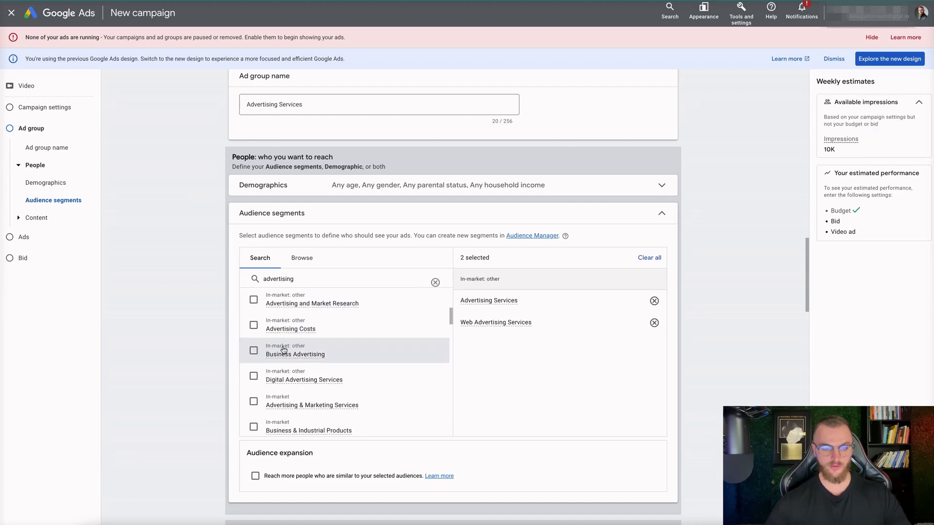
click(284, 381)
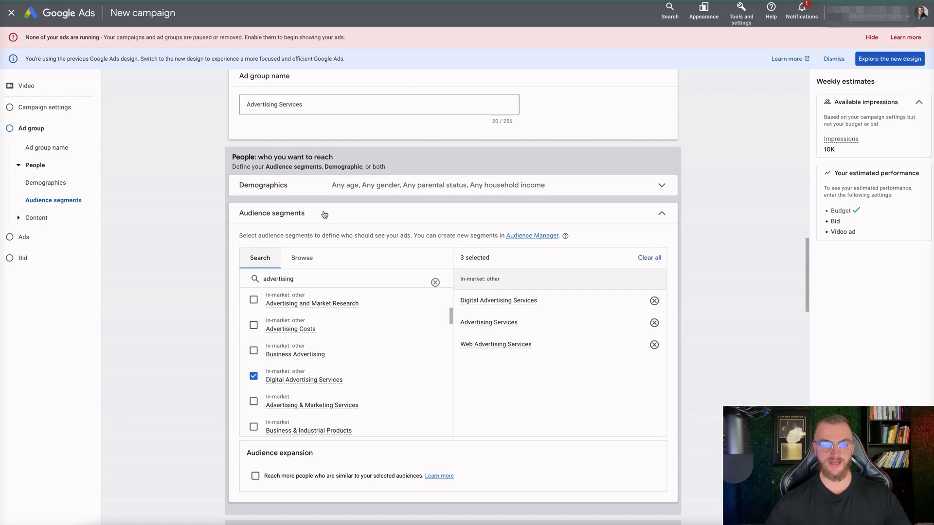
- Exclude the 18 - 24 age group from the ad group's demographic targeting
click(372, 188)
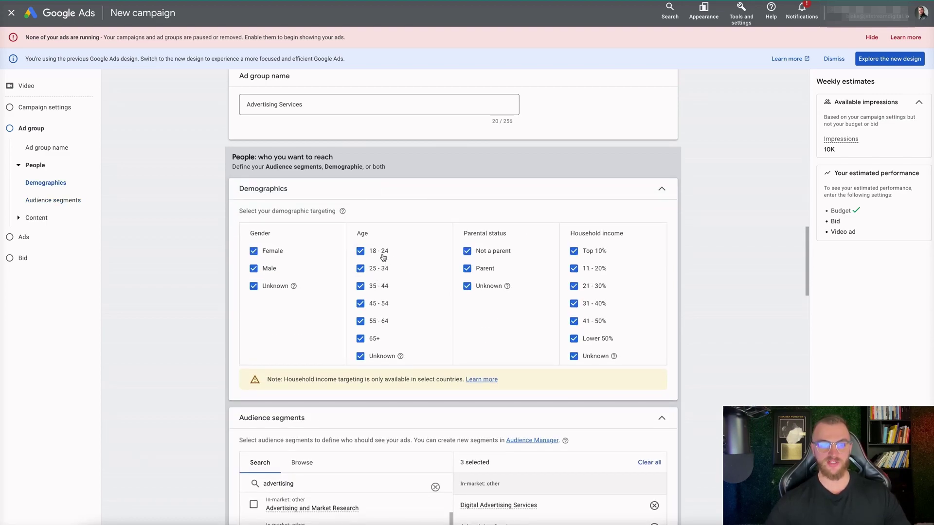
click(360, 250)
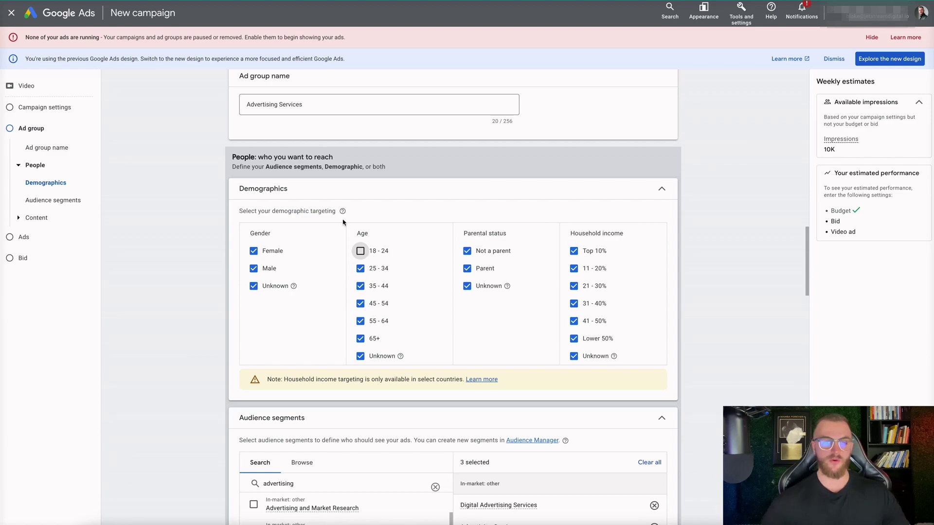
- Remove the advertising services keyword from the content targeting and collapse the keyword settings
scroll(344, 221, down, 7)
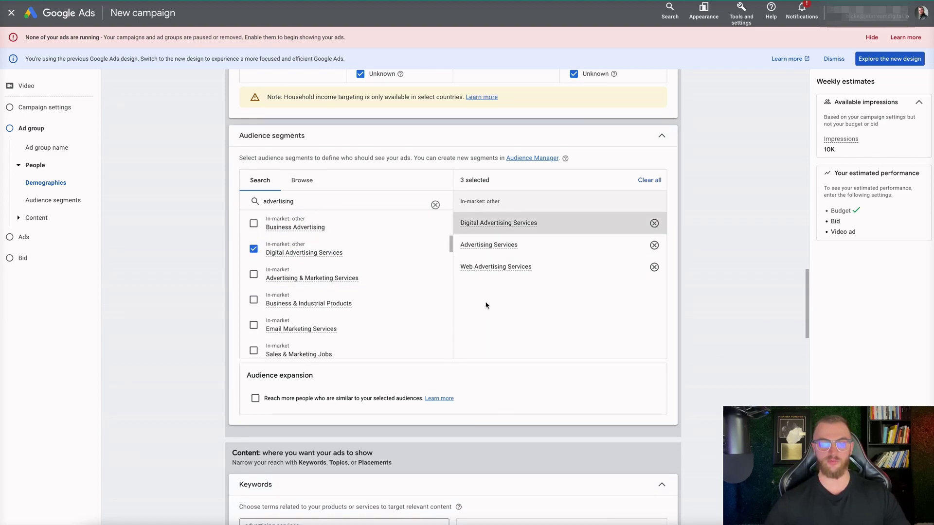
scroll(371, 304, down, 7)
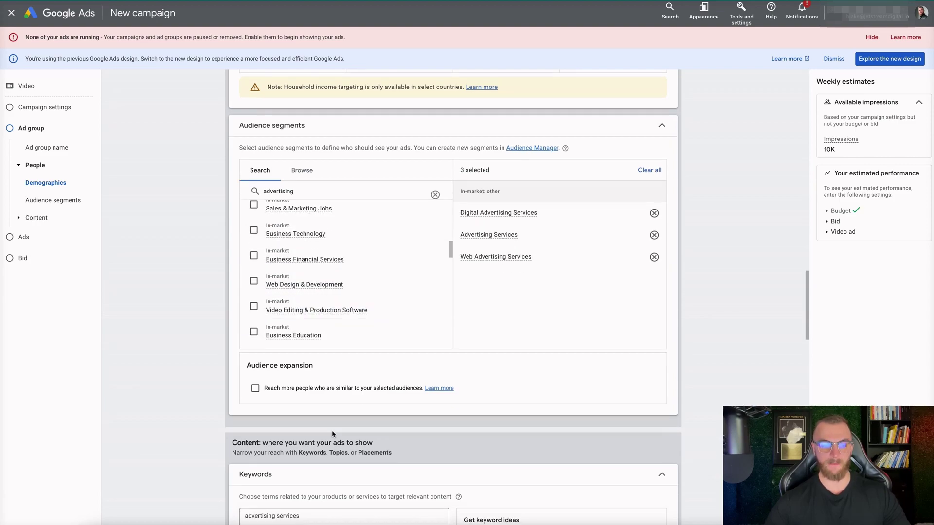
click(322, 324)
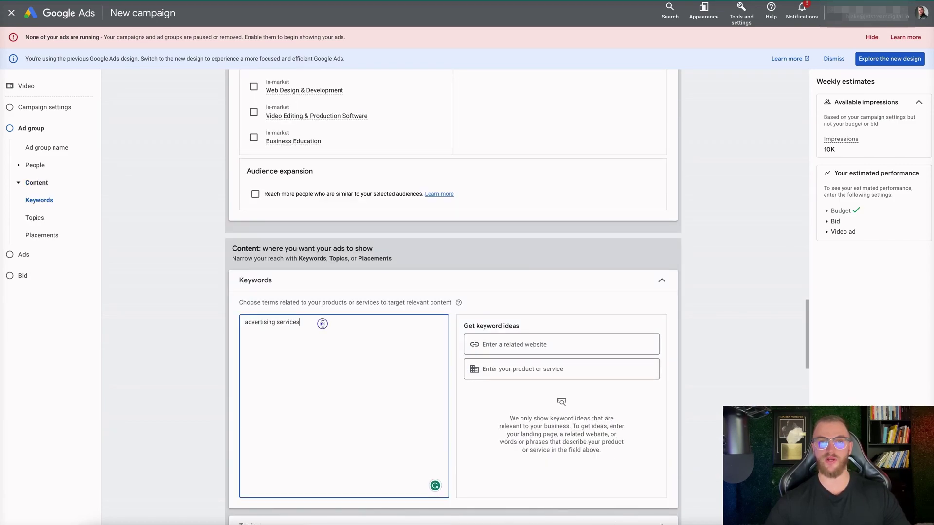
triple_click(338, 323)
key(BackSpace)
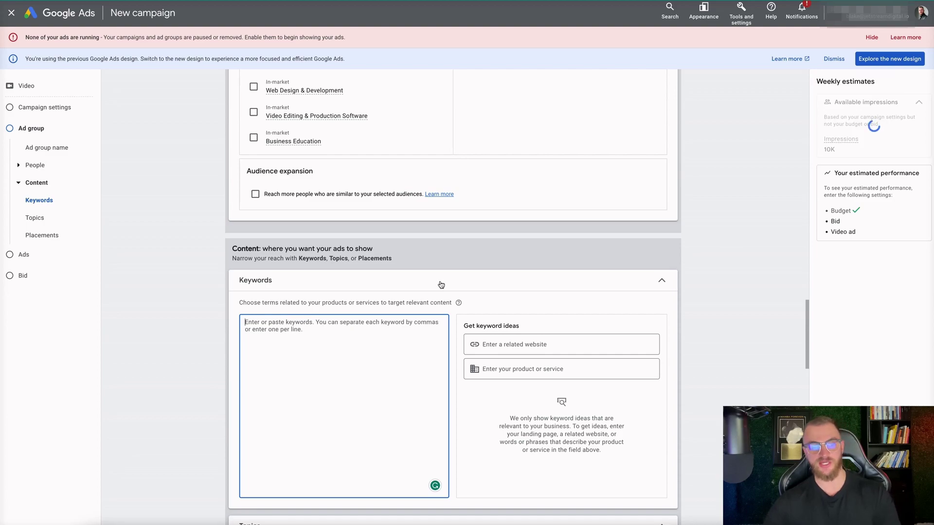
click(661, 280)
- Review the ad group's topic targeting and its selected audience segments
scroll(377, 263, down, 2)
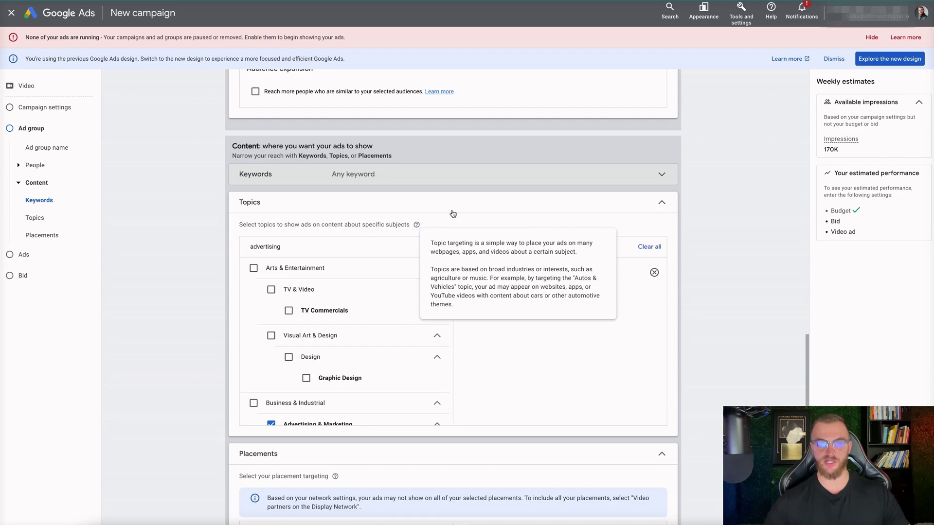
scroll(496, 195, up, 6)
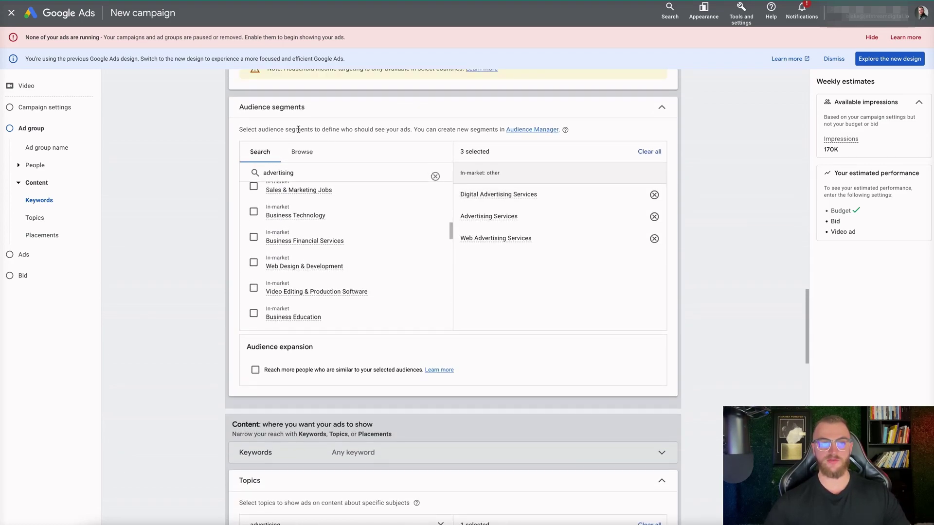
drag(299, 130, 412, 130)
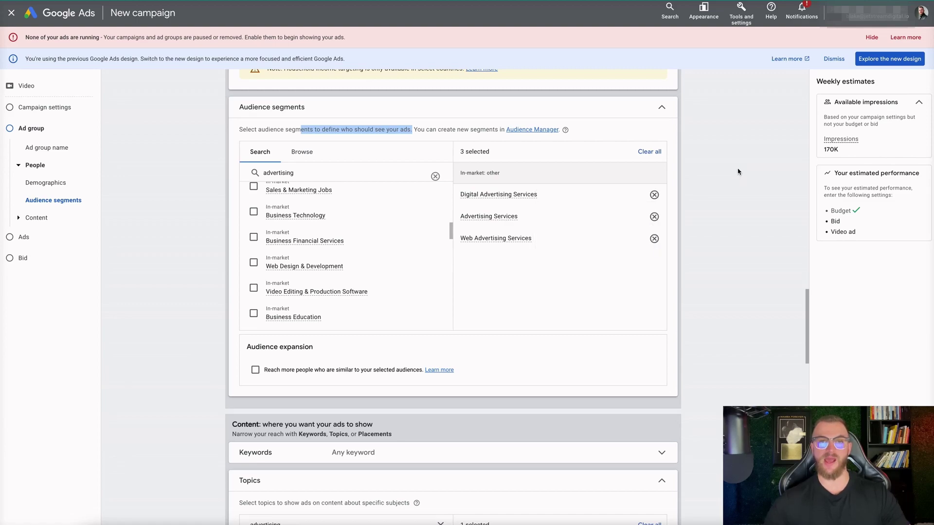
scroll(738, 171, down, 5)
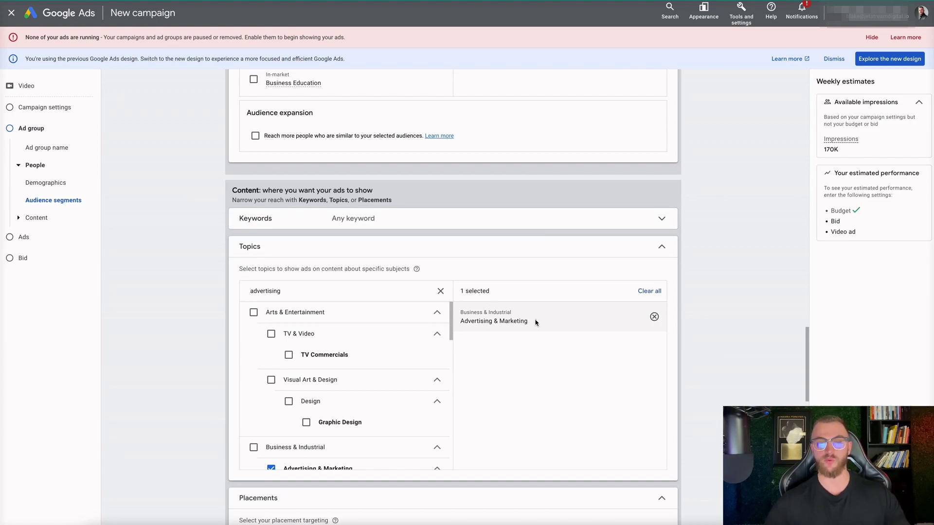
- Check the selected topic and collapse the placement targeting without choosing any placement
drag(535, 322, 461, 320)
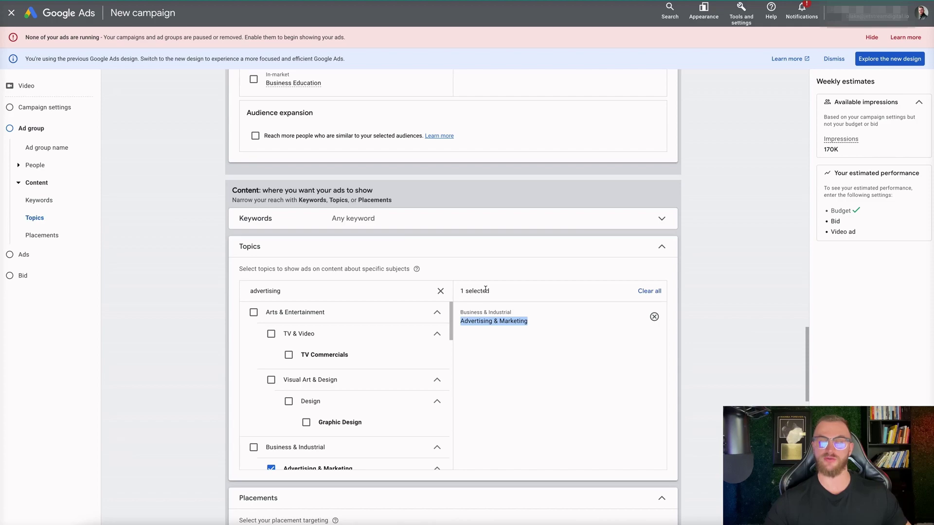
scroll(485, 291, down, 6)
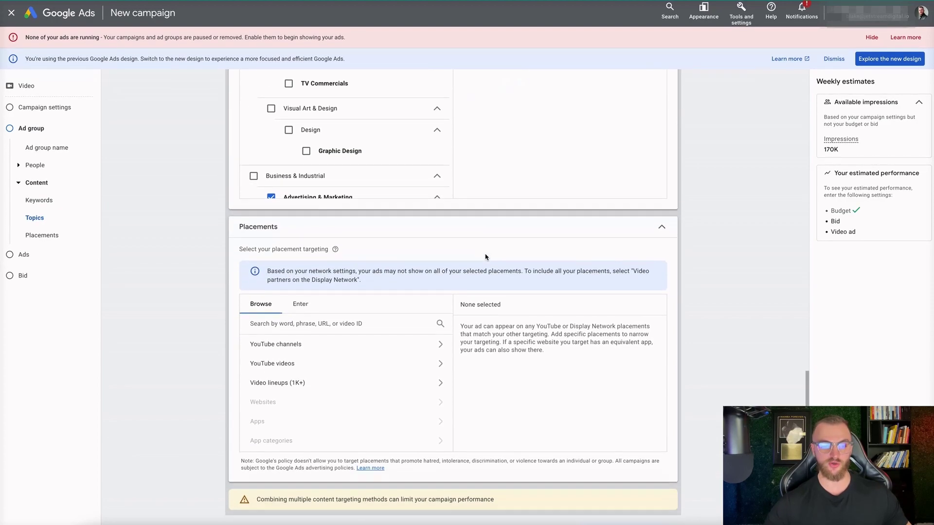
click(662, 205)
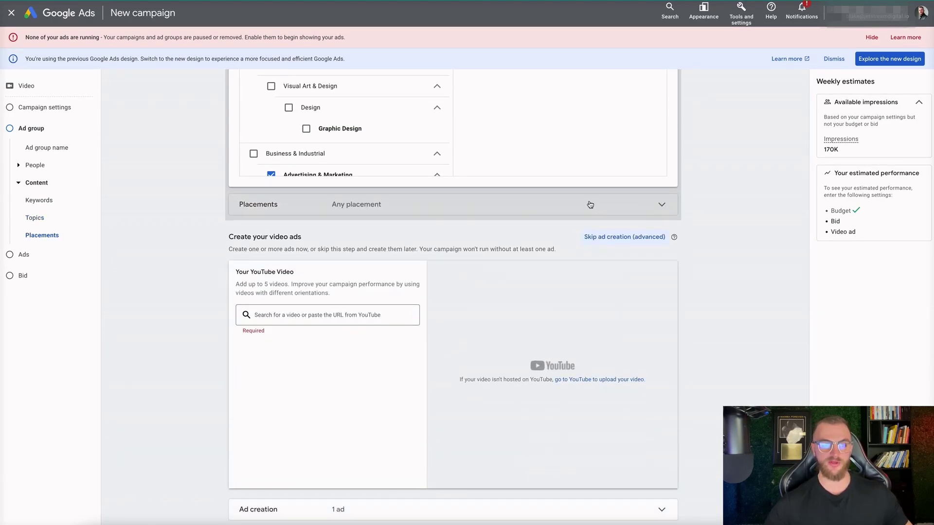
- Add the YouTube video on creating a Google Ads Performance Max campaign to the video ad using its URL
scroll(588, 203, down, 1)
click(298, 270)
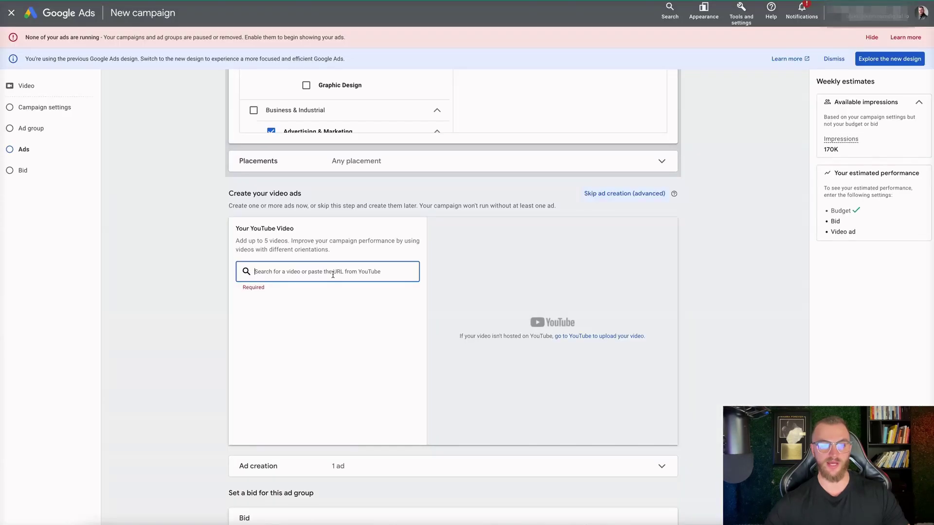
text(https://www.youtube.com/watch?v=Tht2VBziSx0)
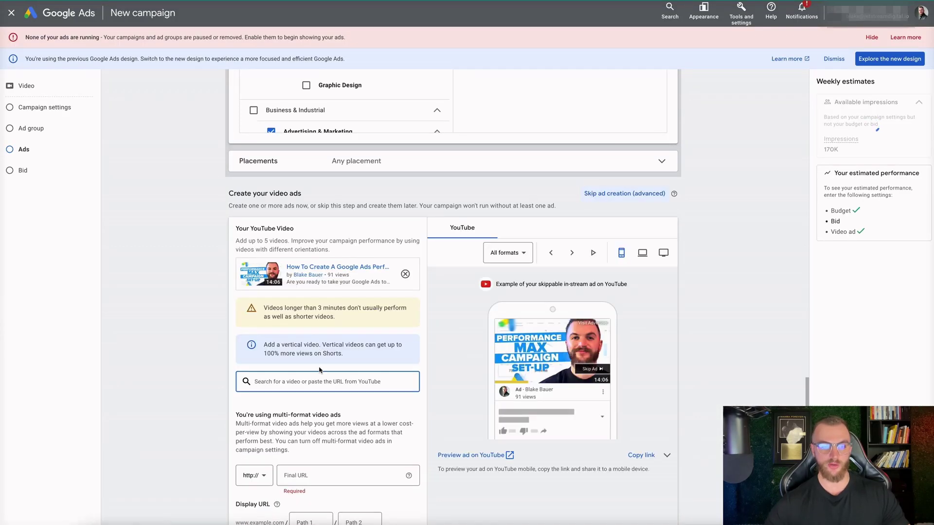
- Add the channel videos "Scaling A DTC Startup To Over $1M" and "Helping Scale An 8-Figure Solar Lighting Company" to the ad by their URLs
scroll(299, 110, down, 1)
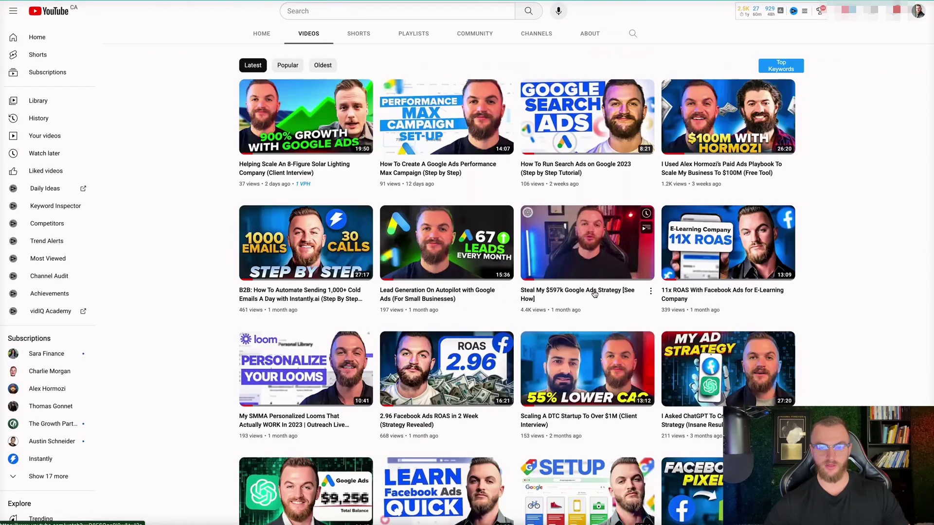
click(595, 361)
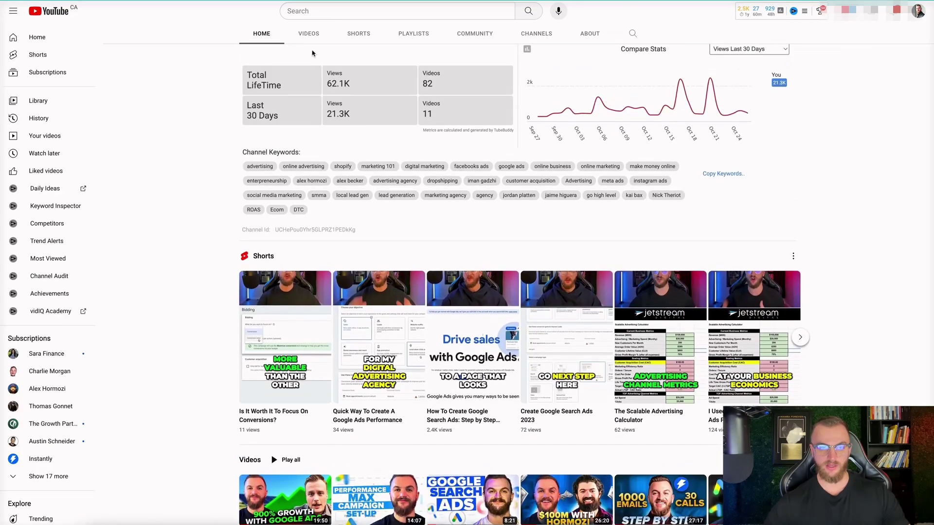
click(309, 33)
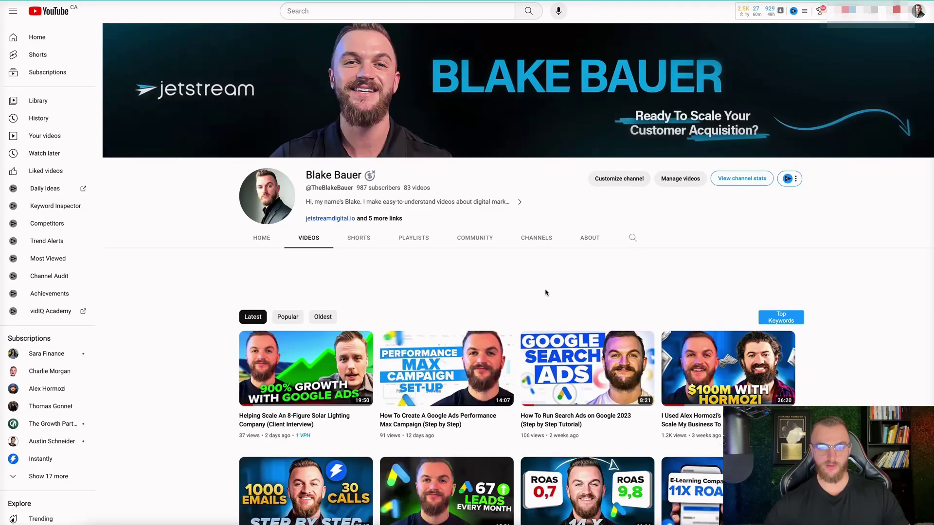
scroll(600, 306, down, 10)
scroll(593, 318, up, 10)
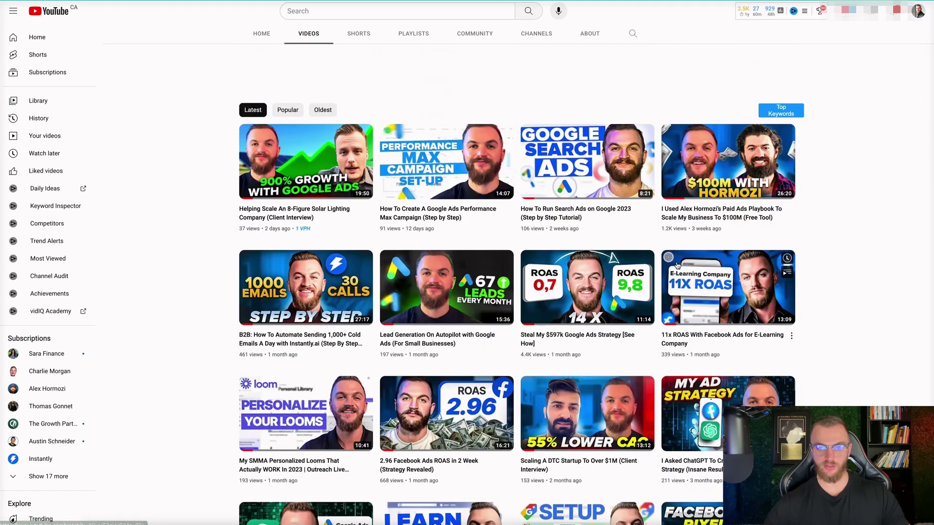
click(306, 160)
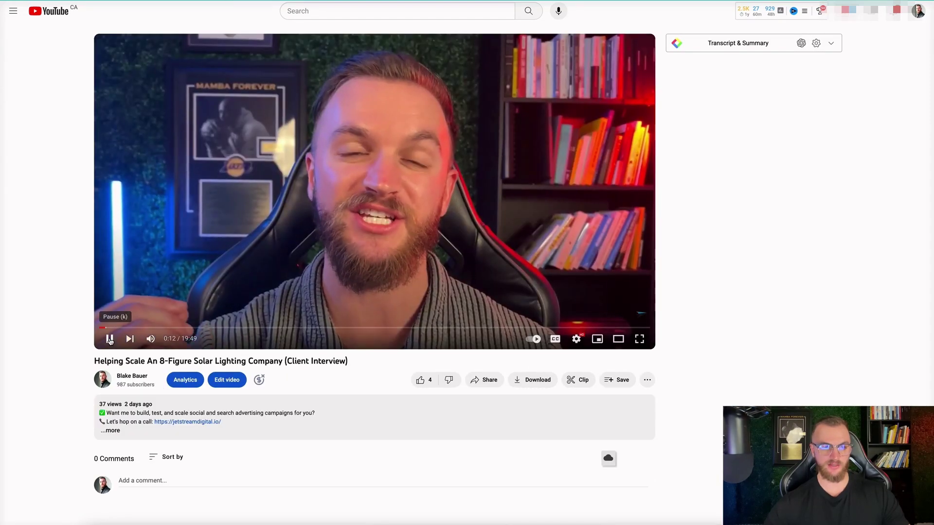
click(110, 339)
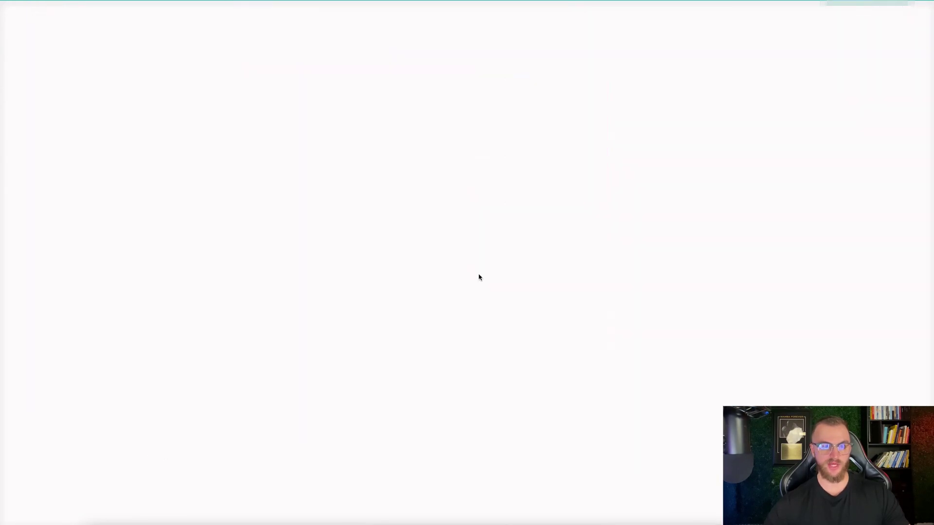
key(ctrl+v)
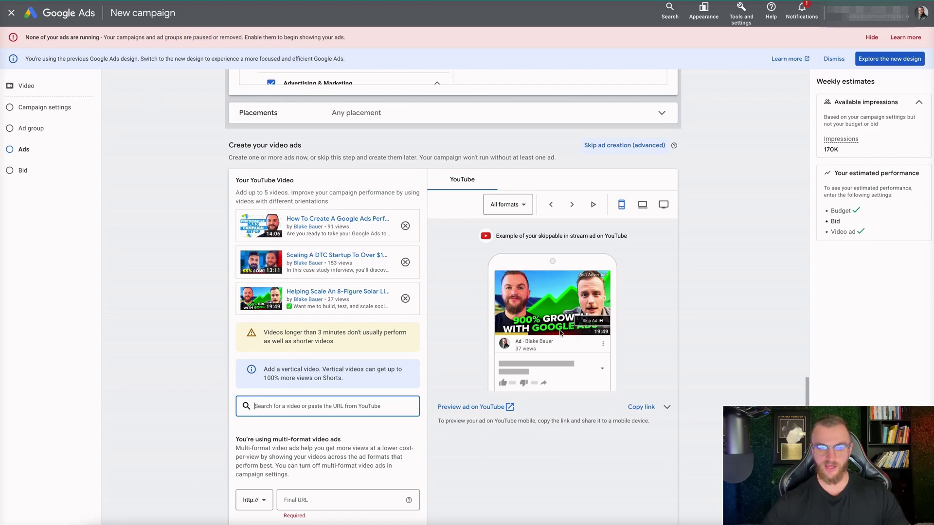
- Set the ad's final URL to the https address of the YouTube channel's page
scroll(554, 355, down, 1)
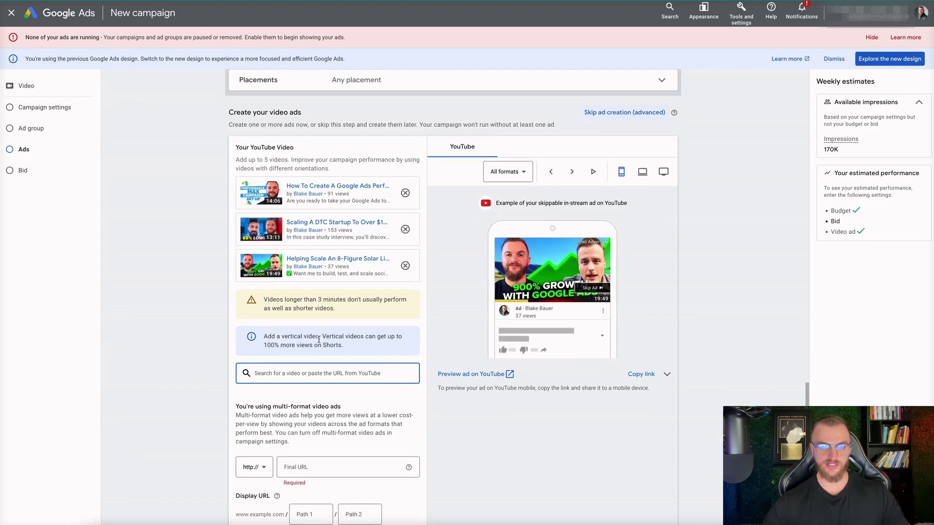
scroll(320, 343, down, 4)
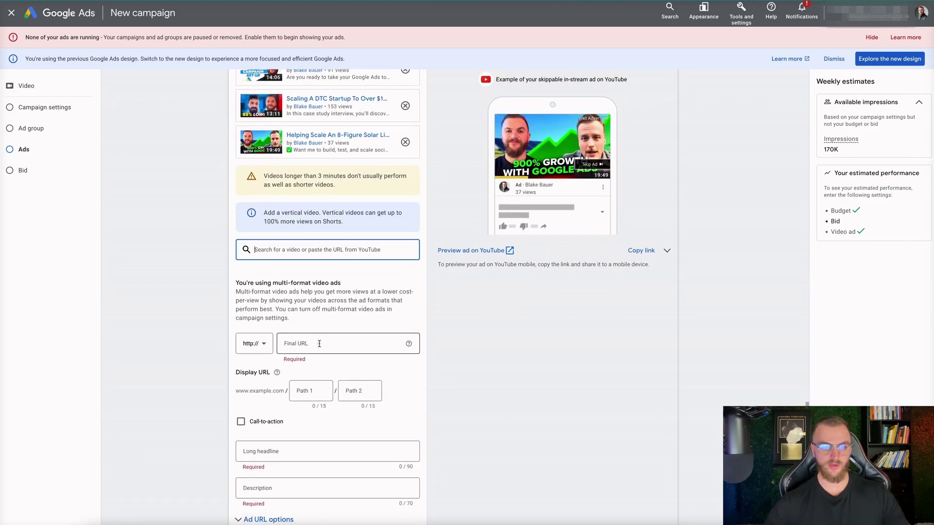
click(319, 343)
scroll(307, 321, down, 1)
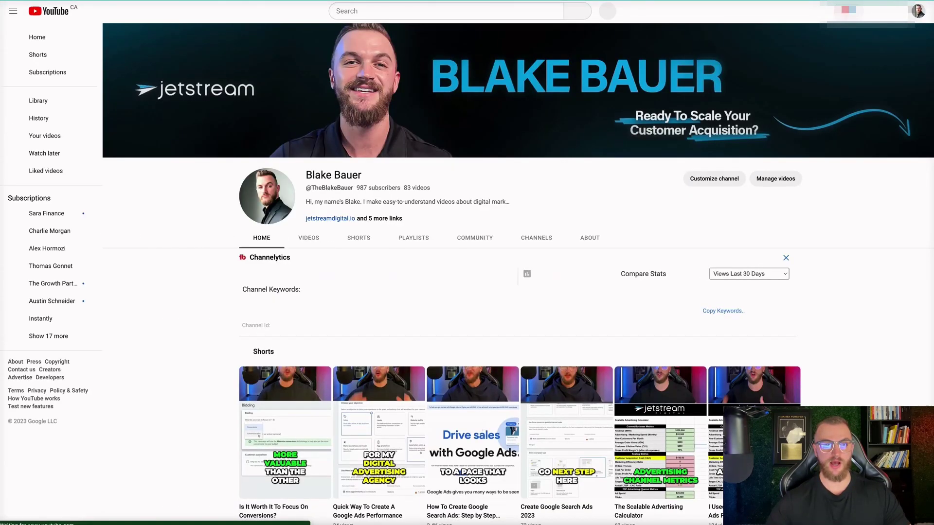
text(www.youtube.com/channel/UCHePou0Yhr5GLPRZ1PEDkKg)
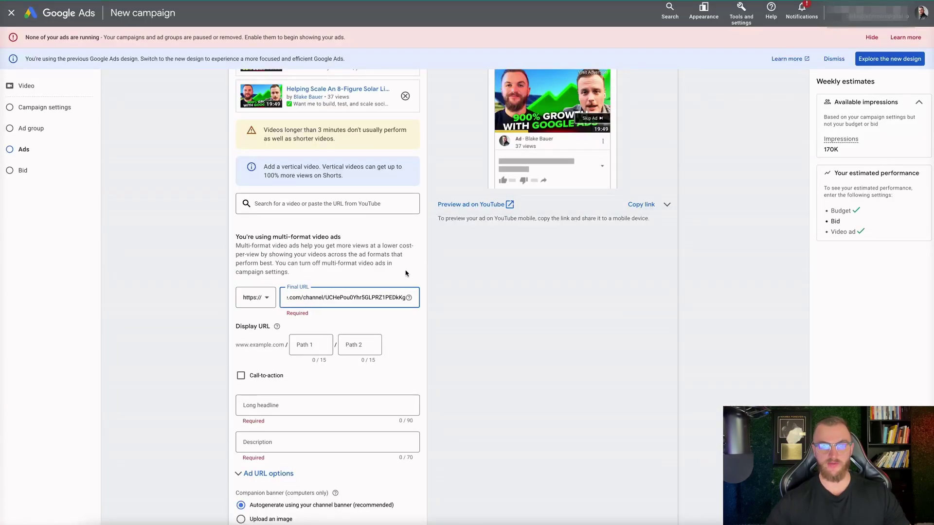
- Enable the ad's call-to-action and set its text to the suggested option Subscribe
scroll(340, 243, down, 1)
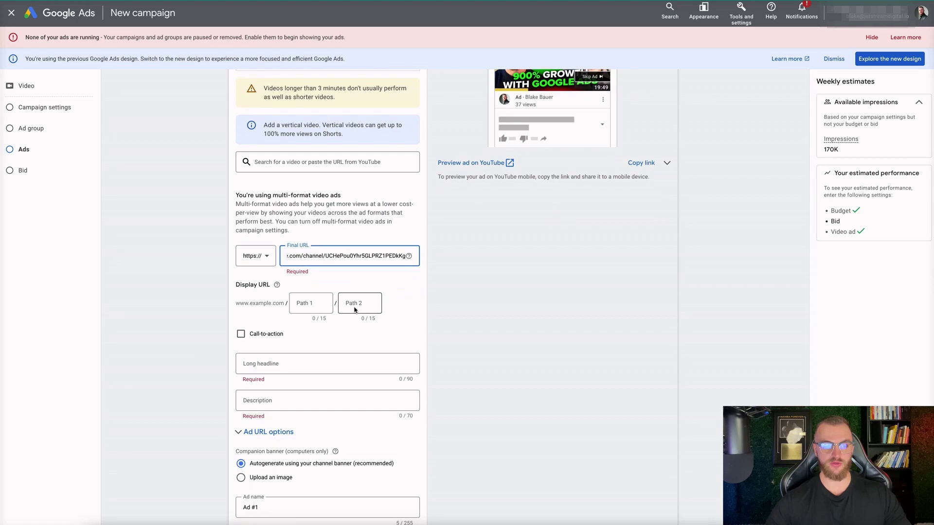
click(241, 332)
click(287, 363)
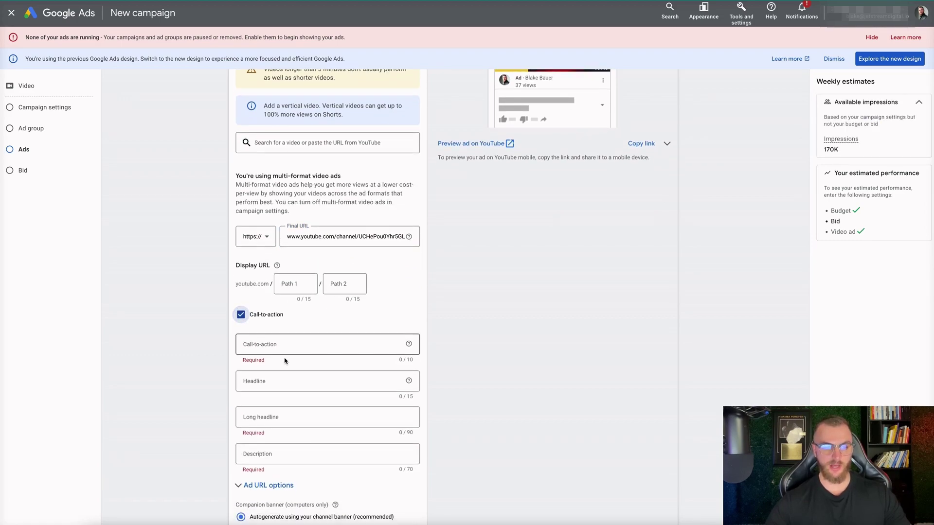
scroll(287, 340, down, 1)
click(287, 311)
scroll(258, 464, down, 3)
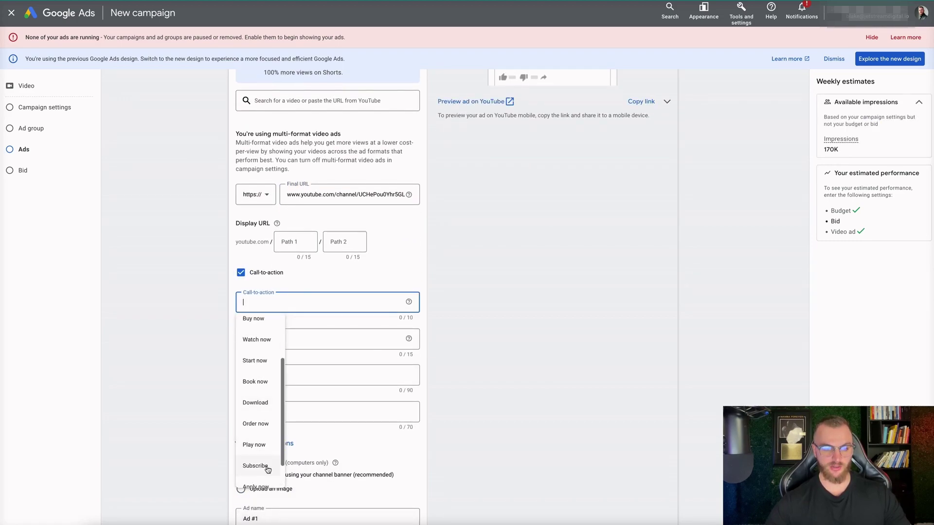
click(261, 466)
scroll(283, 440, up, 3)
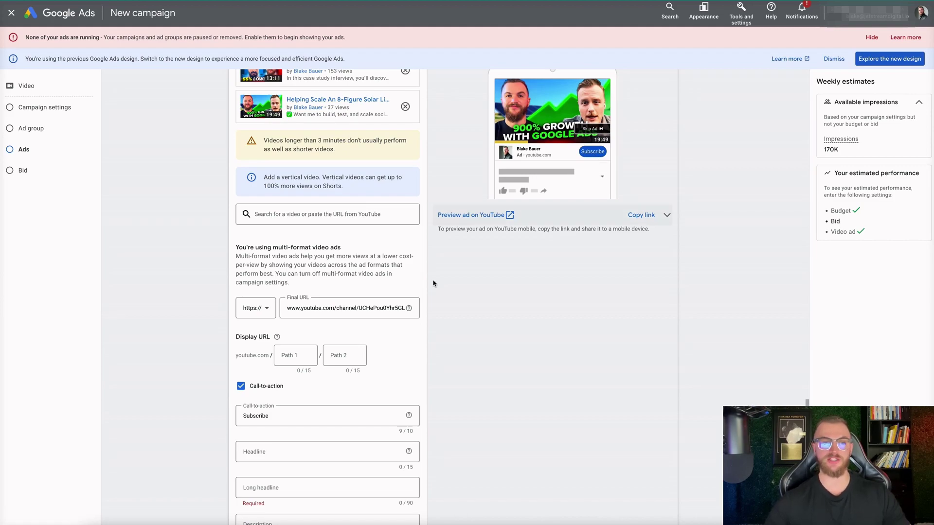
- Set the ad's headline to the YouTube channel's handle, starting with @
scroll(329, 347, down, 2)
scroll(329, 347, down, 3)
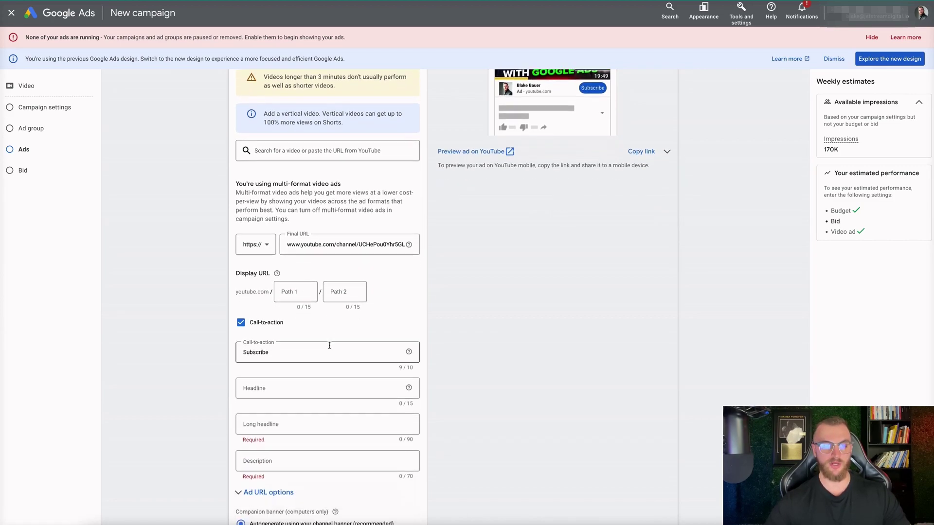
click(263, 318)
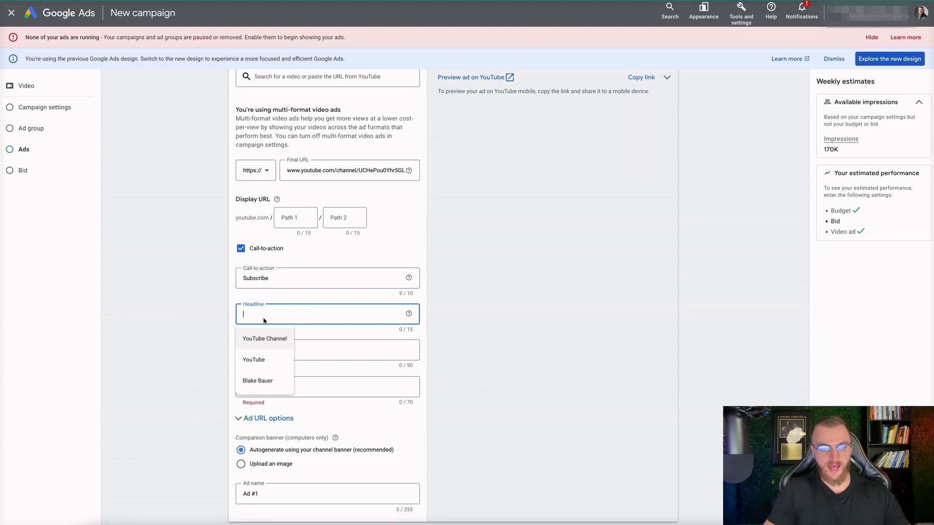
click(266, 339)
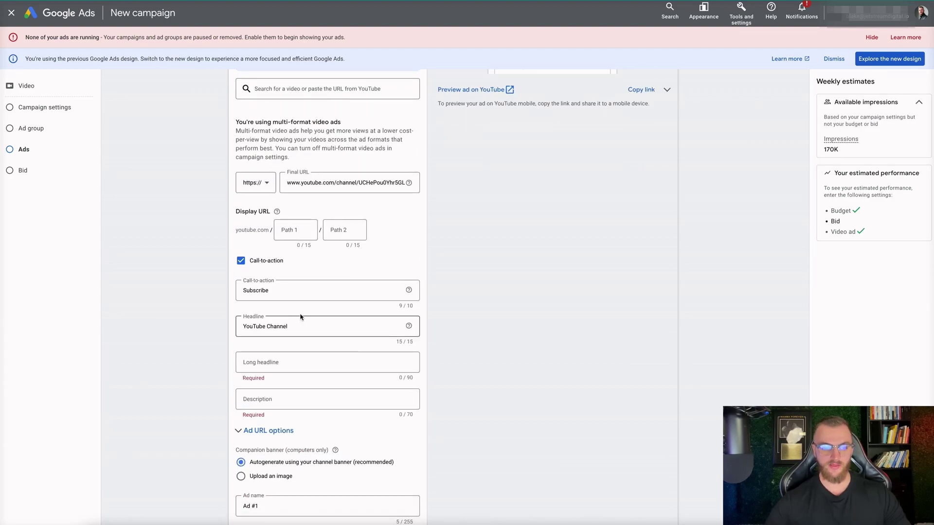
triple_click(309, 327)
text(@T)
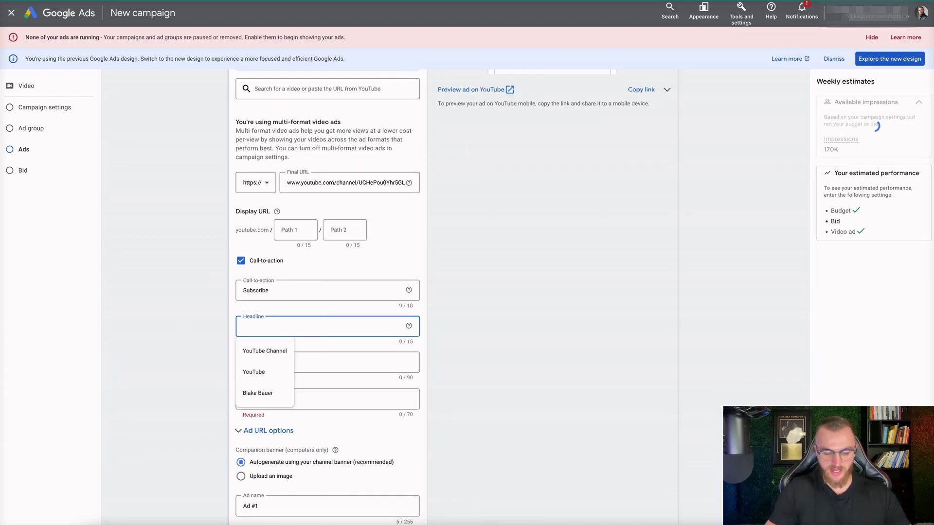
text(heBlakeBauer)
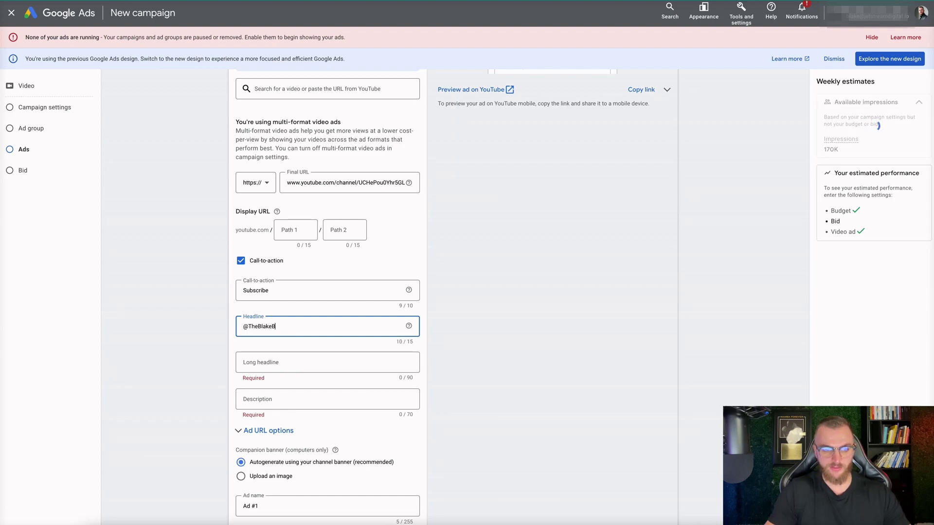
- Choose the suggested long headline with the channel owner's name "On YouTube" and the suggested description introducing the owner by first name
click(277, 362)
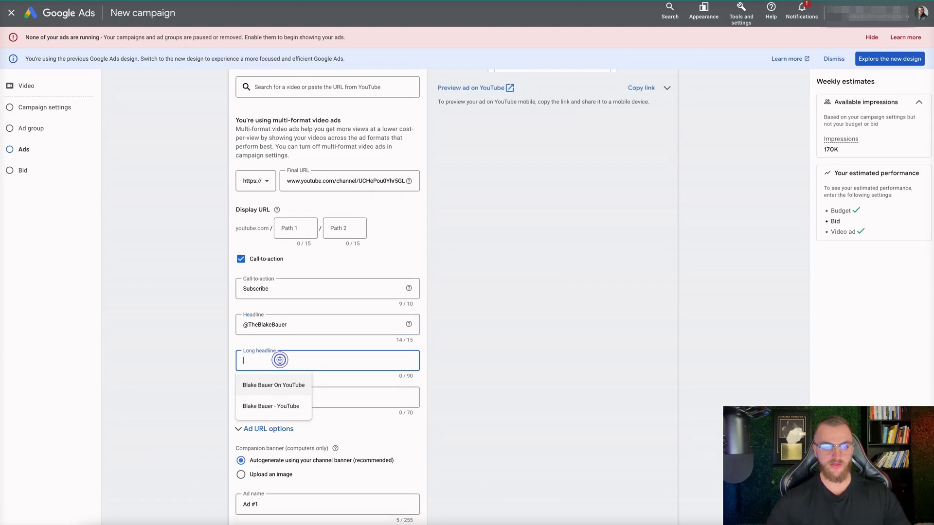
click(281, 385)
click(274, 389)
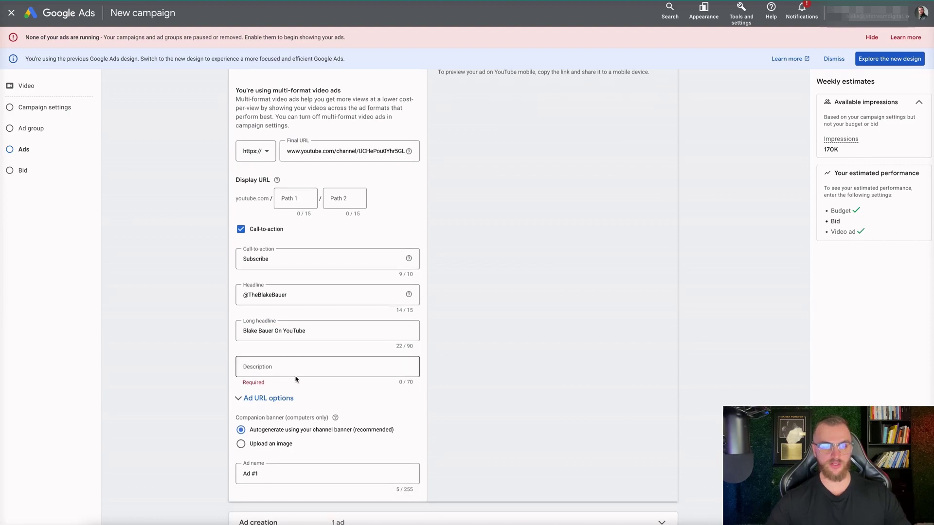
click(274, 390)
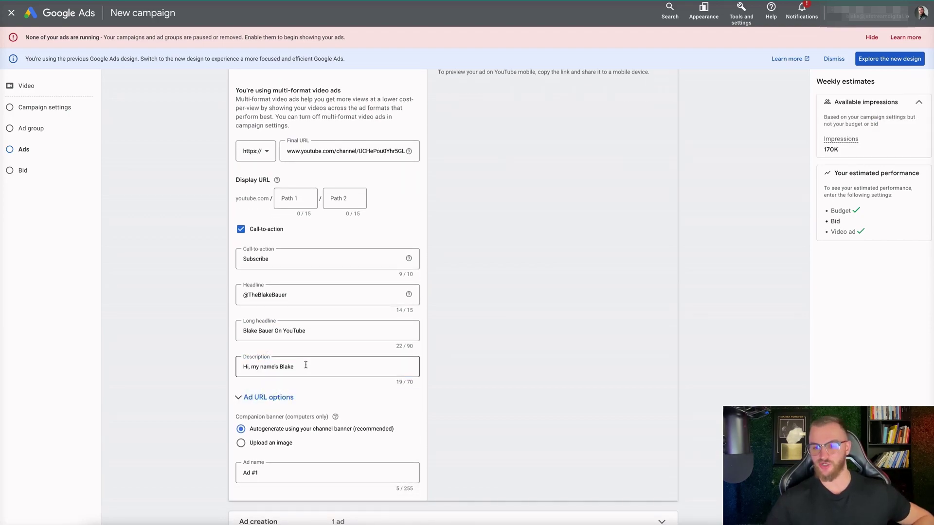
- Extend the ad's description with the sentence "Please subscribe to my YouTube account."
scroll(306, 365, up, 3)
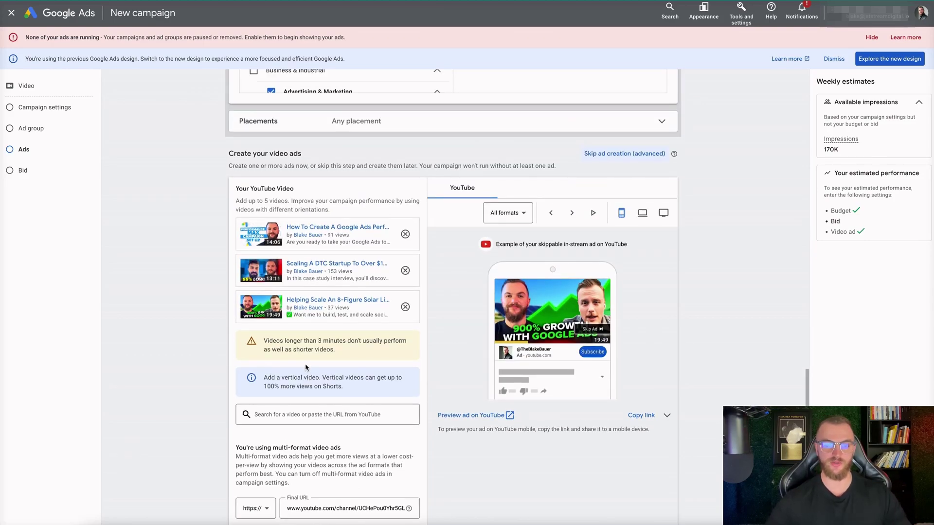
scroll(290, 397, down, 2)
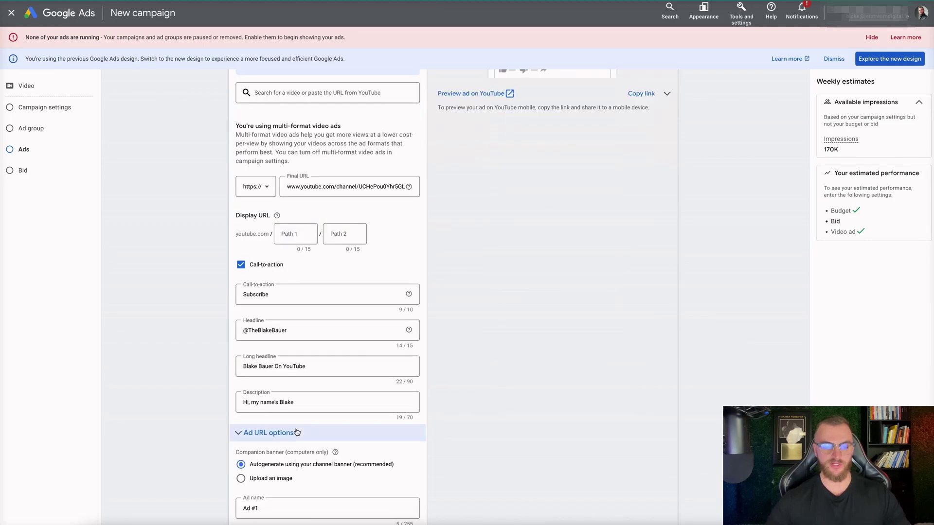
click(312, 401)
text(. Pelas)
key(BackSpace)
text(lease subscribe to you)
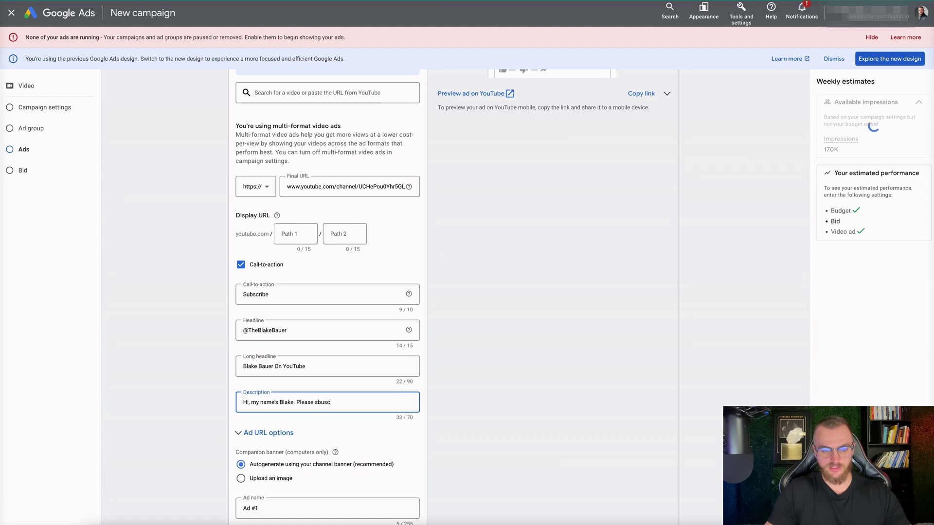
key(BackSpace)
key(BackSpace)
key(BackSpace)
text(my YouTube account.)
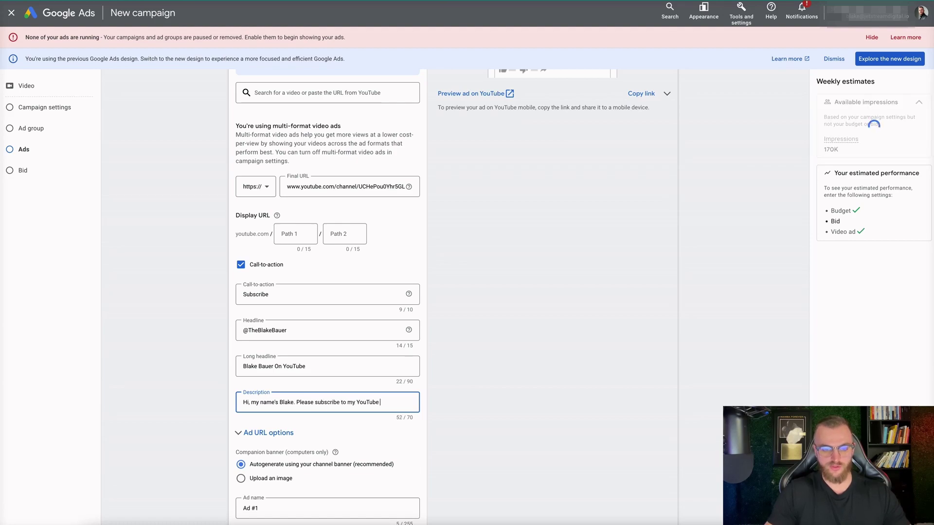
- Rename the ad as Case Studies and look over the completed ad settings down to the bid section
scroll(244, 455, down, 2)
triple_click(273, 401)
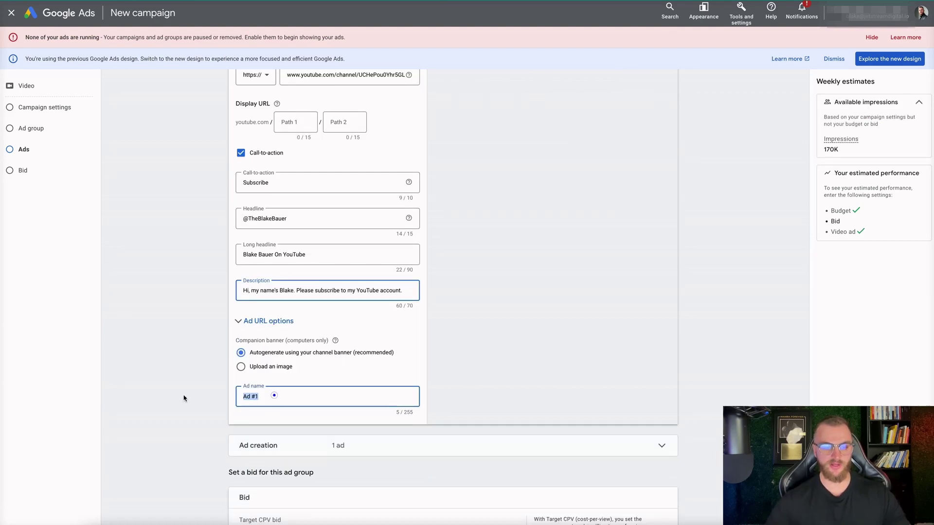
text(Case Studies)
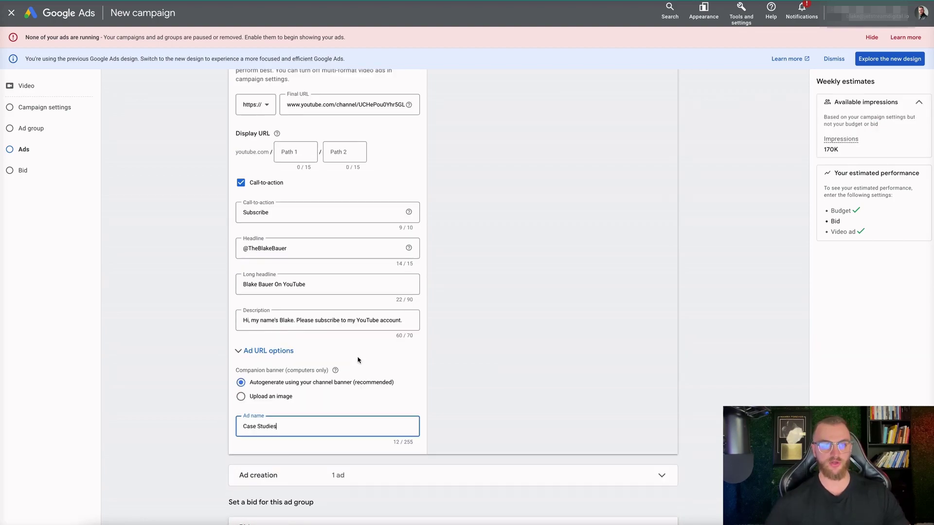
scroll(356, 365, up, 5)
scroll(355, 295, down, 7)
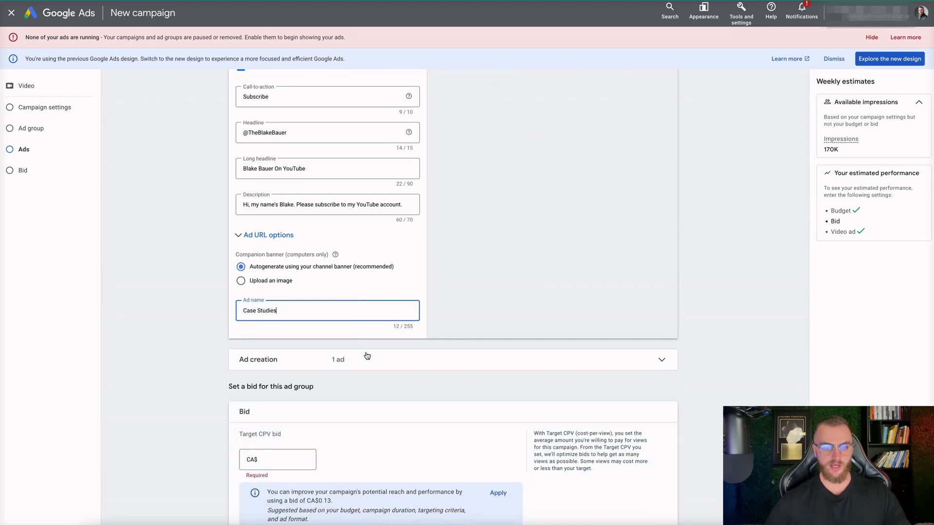
- Expand the Ad creation section to check the ads in this ad group, collapse it and return to the ad's videos
click(403, 361)
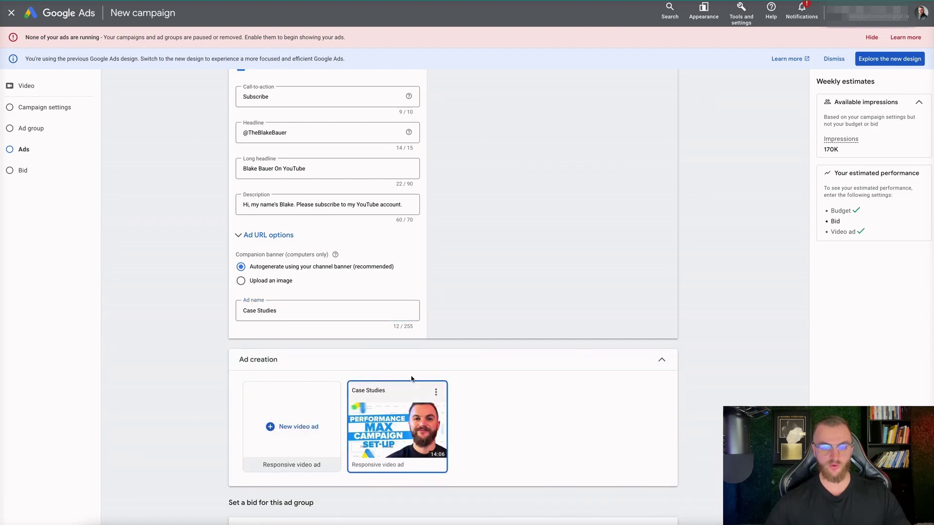
click(456, 359)
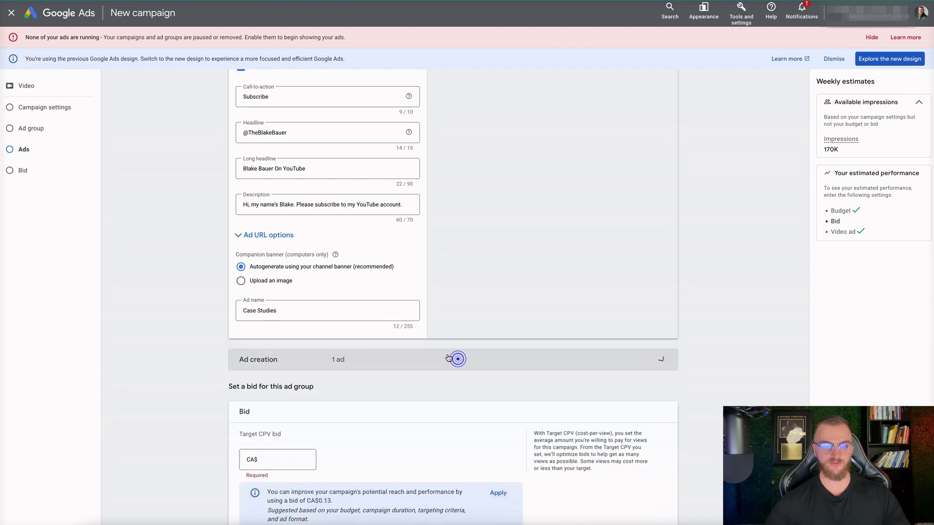
scroll(448, 357, down, 2)
scroll(361, 375, up, 12)
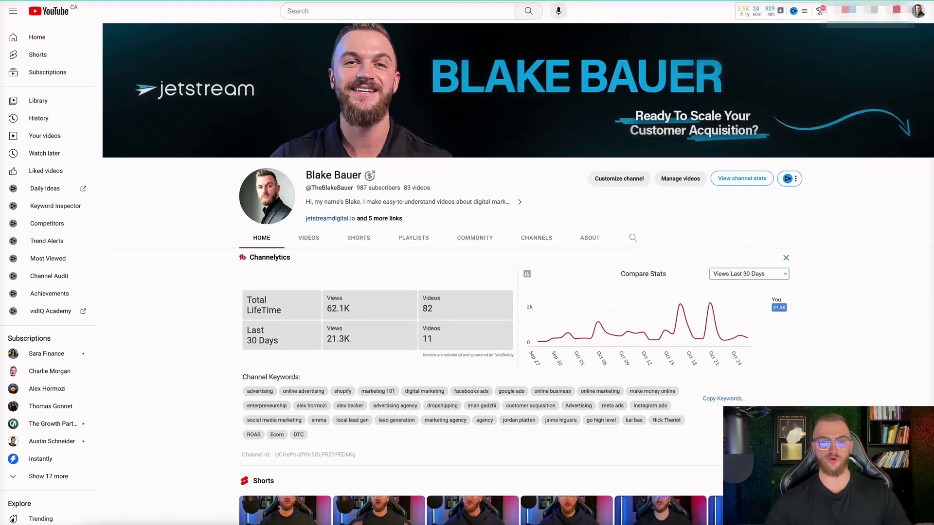
- Switch to the YouTube channel page and browse its home content and published videos
scroll(382, 119, down, 5)
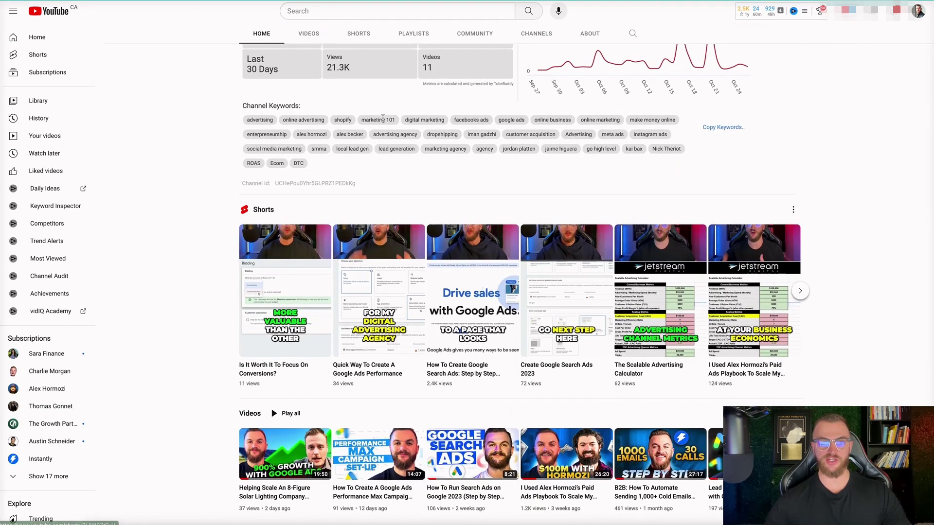
click(308, 33)
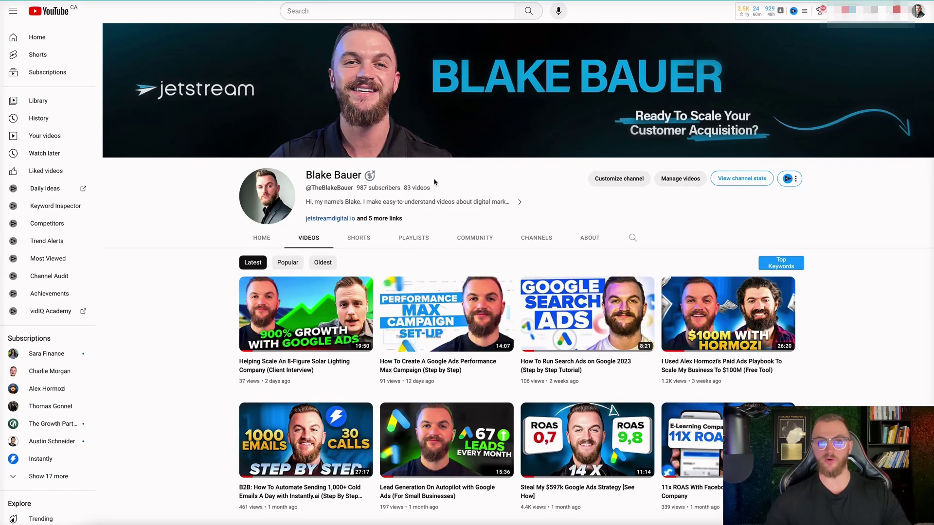
mouse_move(462, 321)
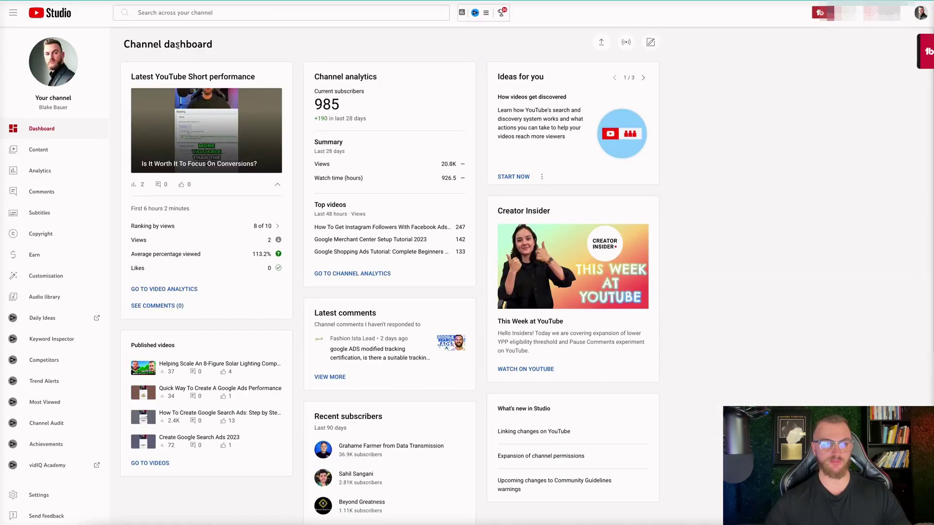
- In YouTube Studio, open the details of the unlisted DELETE ME video from the channel content and copy its video link
click(50, 150)
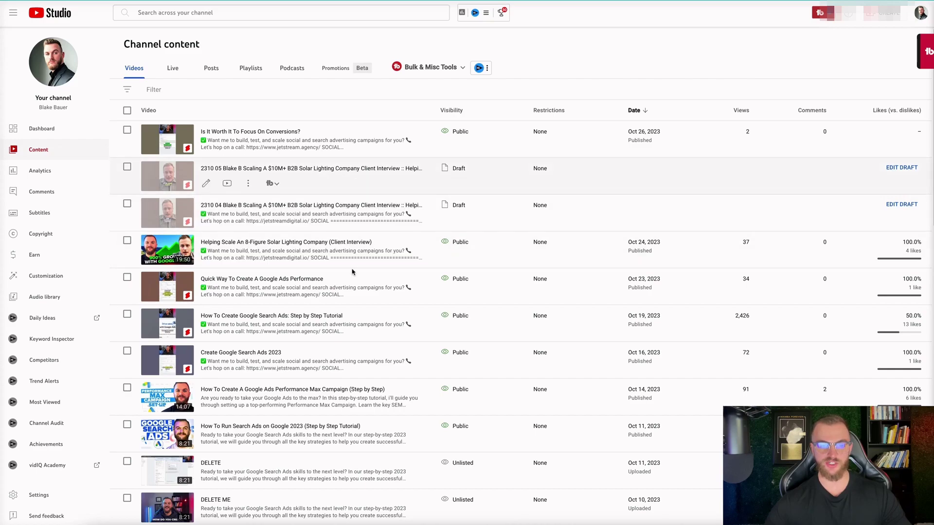
scroll(354, 277, down, 2)
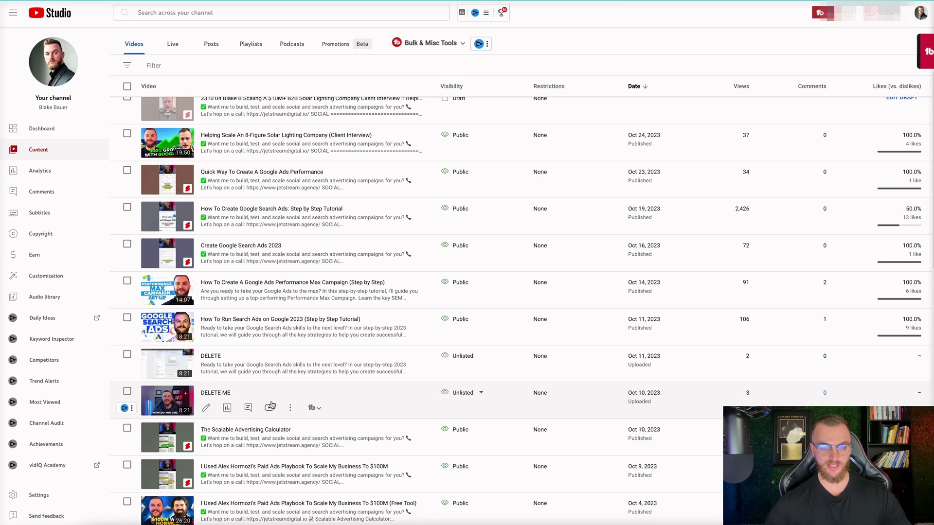
click(205, 408)
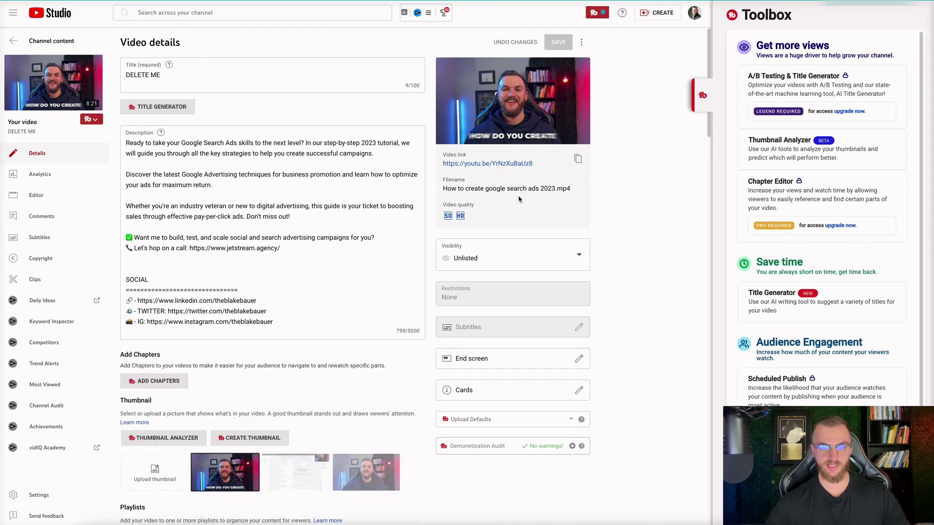
click(571, 159)
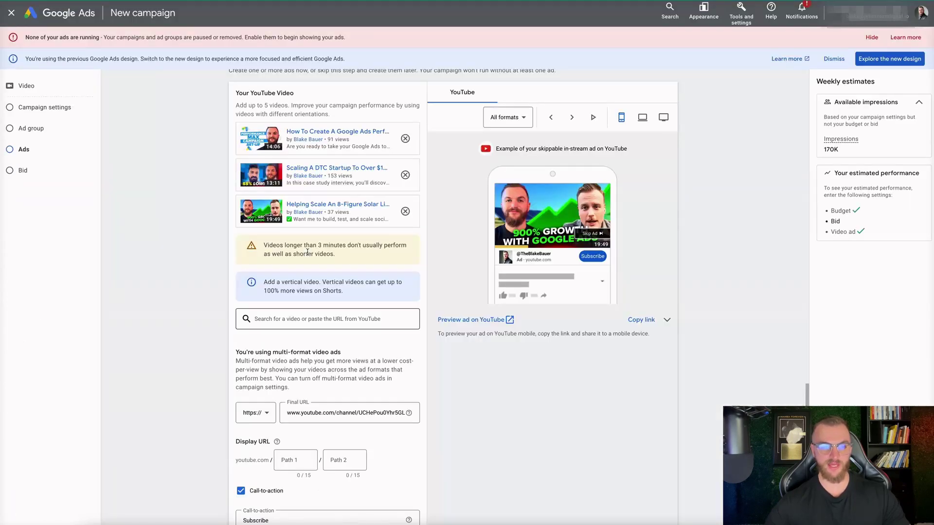
- Back in Google Ads, add the DELETE ME video to the ad by its copied link, check the video length warning and remove the video
click(278, 316)
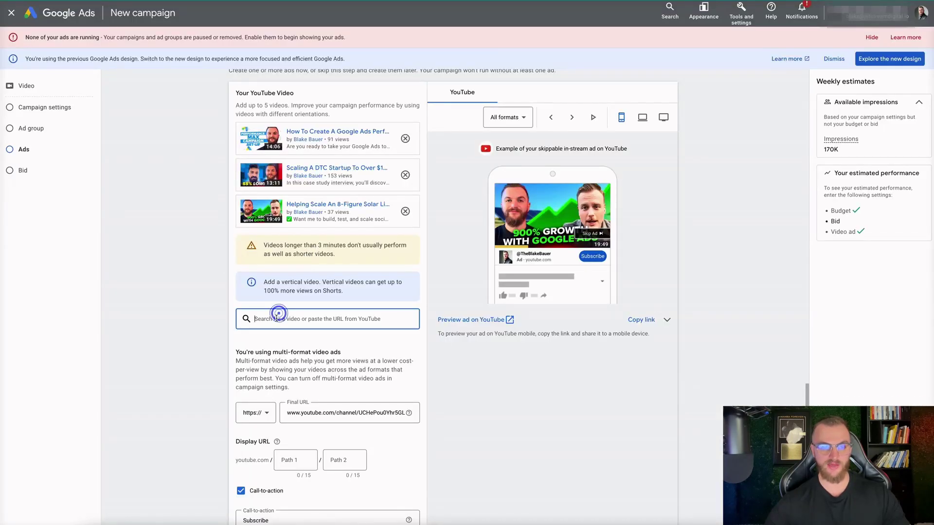
key(ctrl+v)
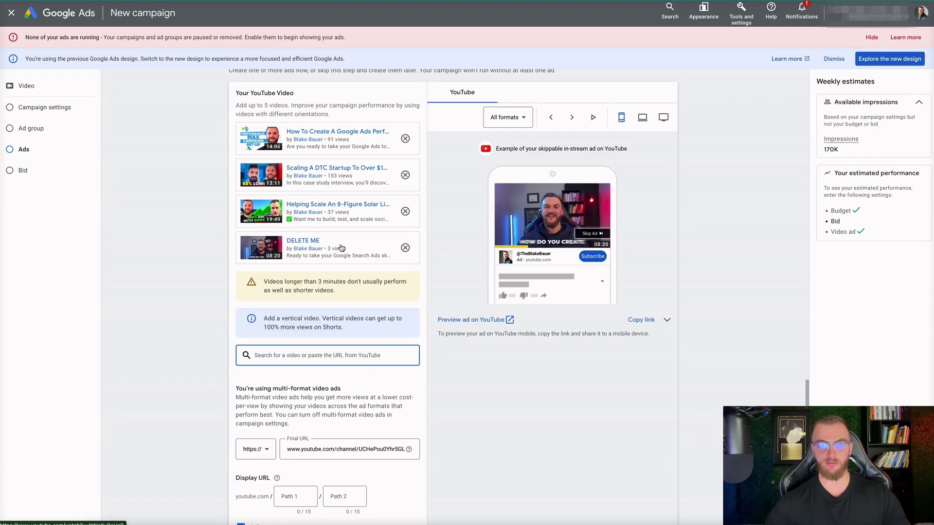
triple_click(343, 291)
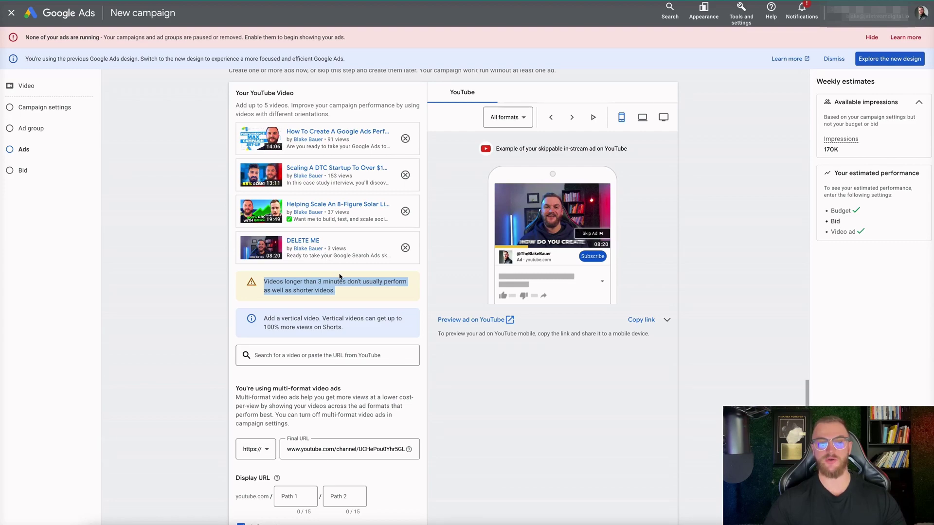
click(338, 293)
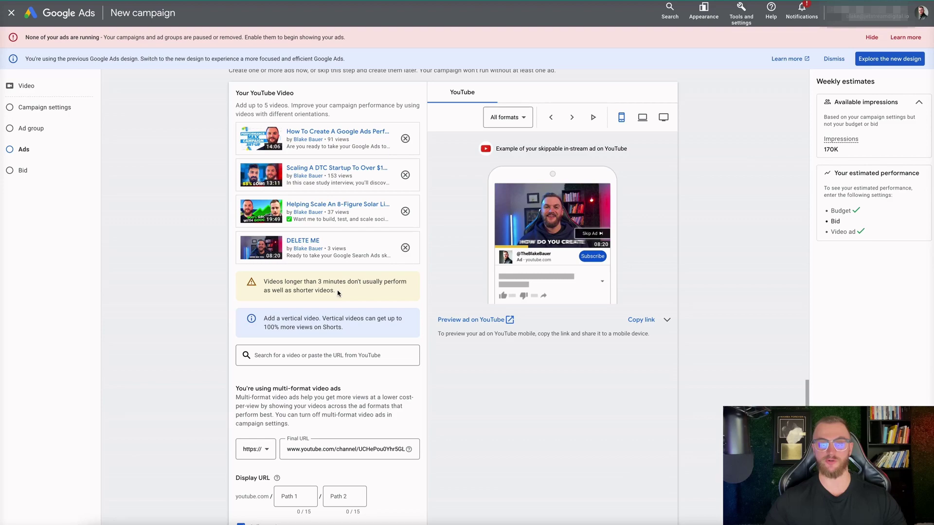
click(405, 248)
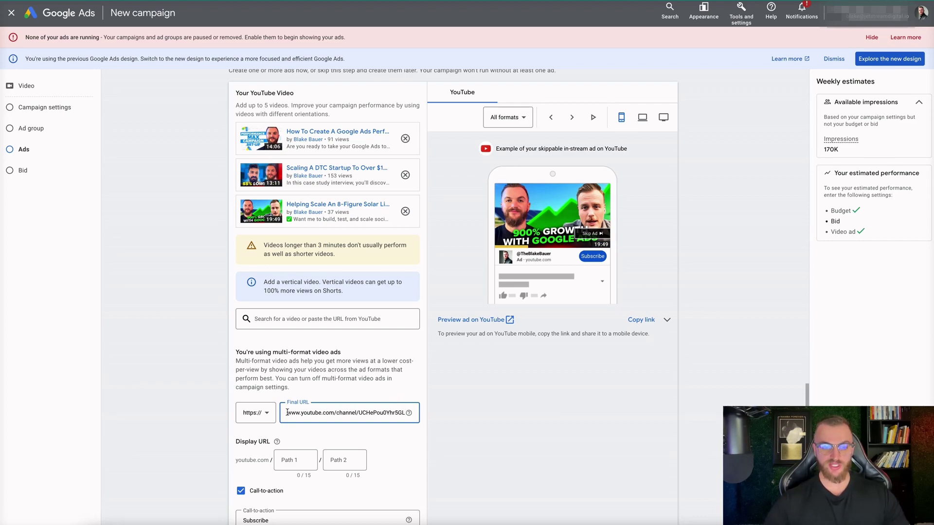
- Append ?sub_confirmation=1 to the YouTube channel address in the ad's final URL and check the full link
drag(286, 412, 404, 411)
click(405, 411)
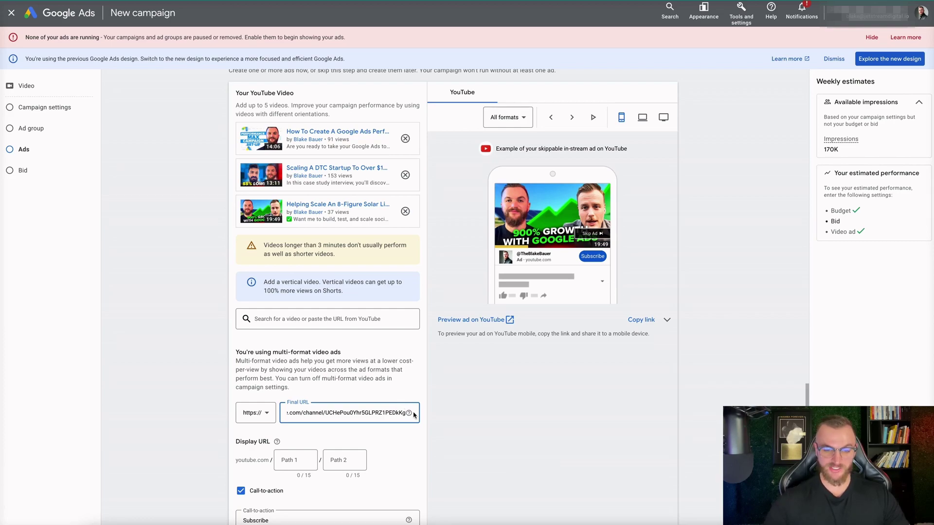
text(?sub_confirmation=1)
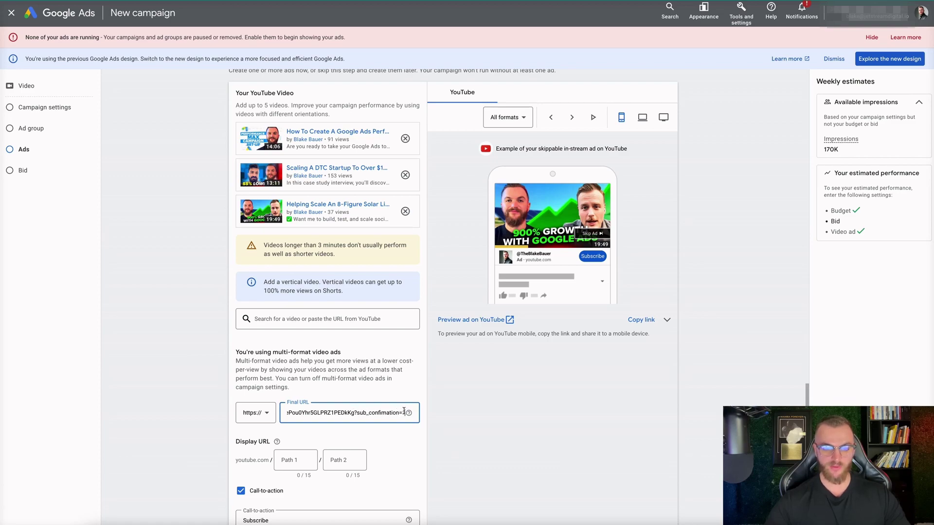
drag(404, 411, 261, 410)
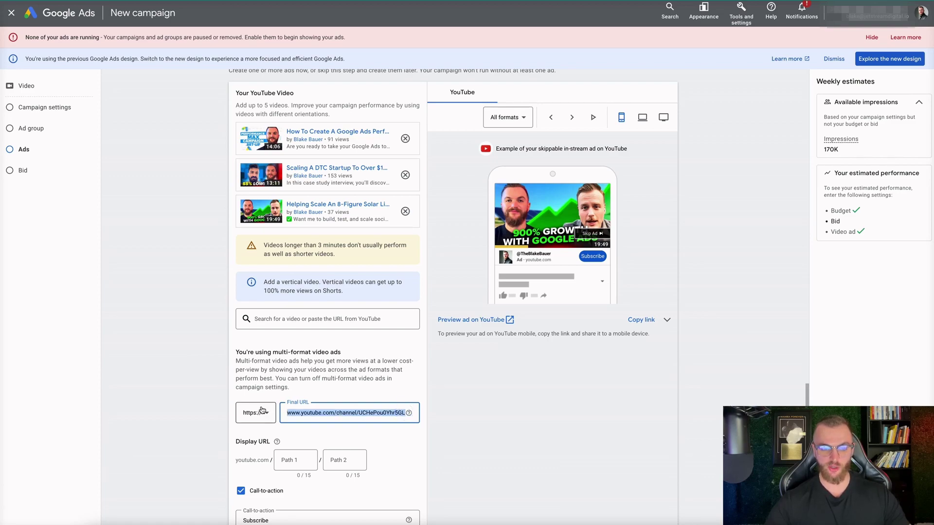
- Set the ad group's Target CPV bid to CA$0.13
scroll(358, 277, down, 10)
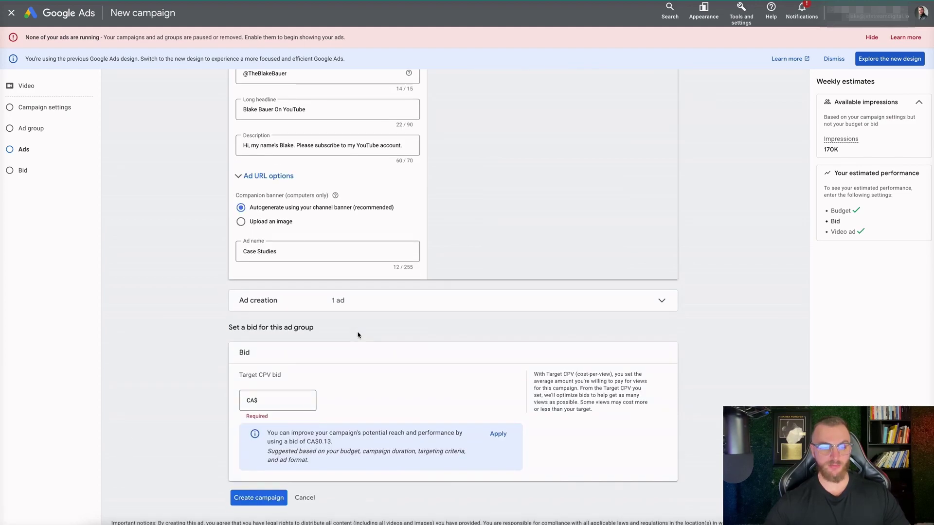
click(288, 382)
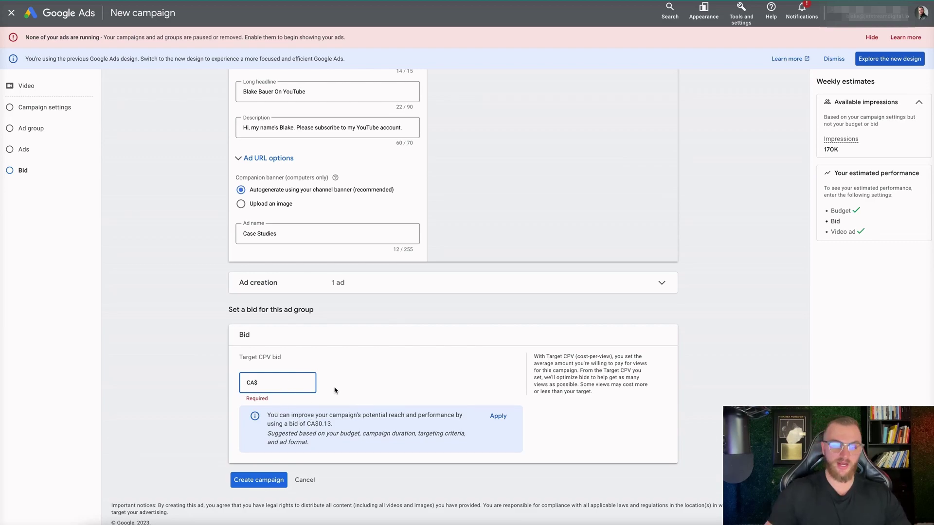
text(0.13)
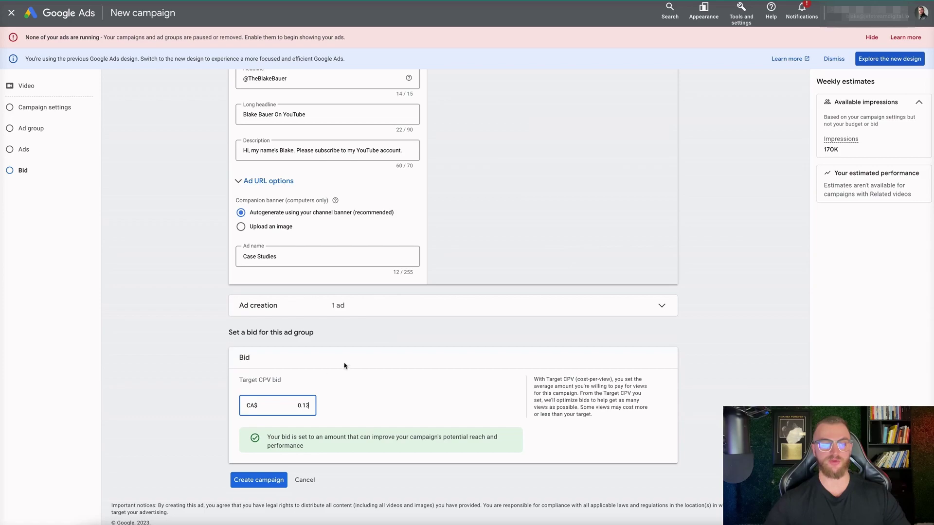
- Review the campaign and ad group settings, then create the campaign and complete the identity confirmation
scroll(386, 322, up, 15)
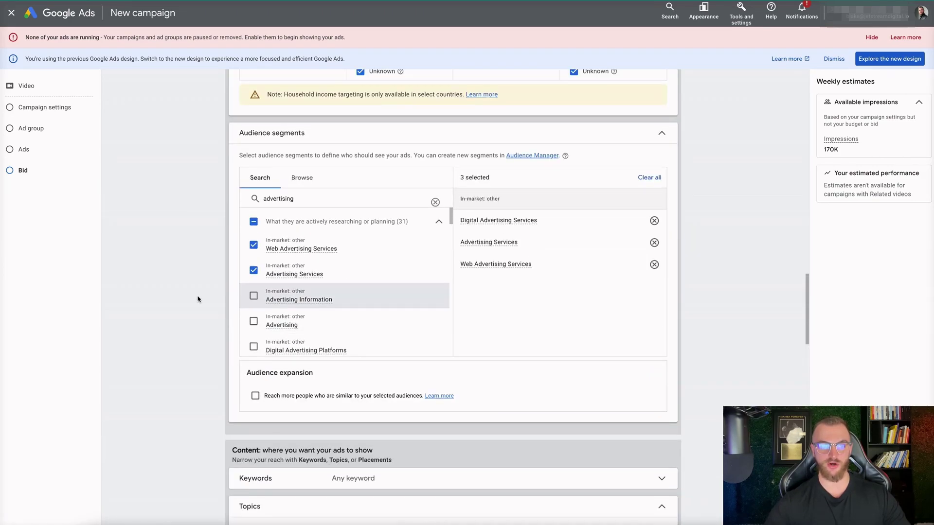
scroll(198, 298, up, 10)
scroll(204, 311, down, 3)
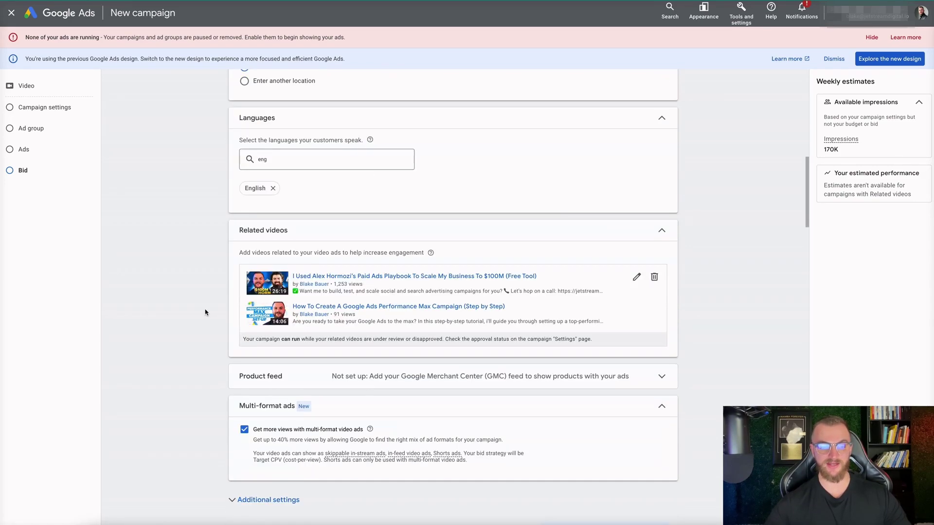
scroll(220, 302, down, 20)
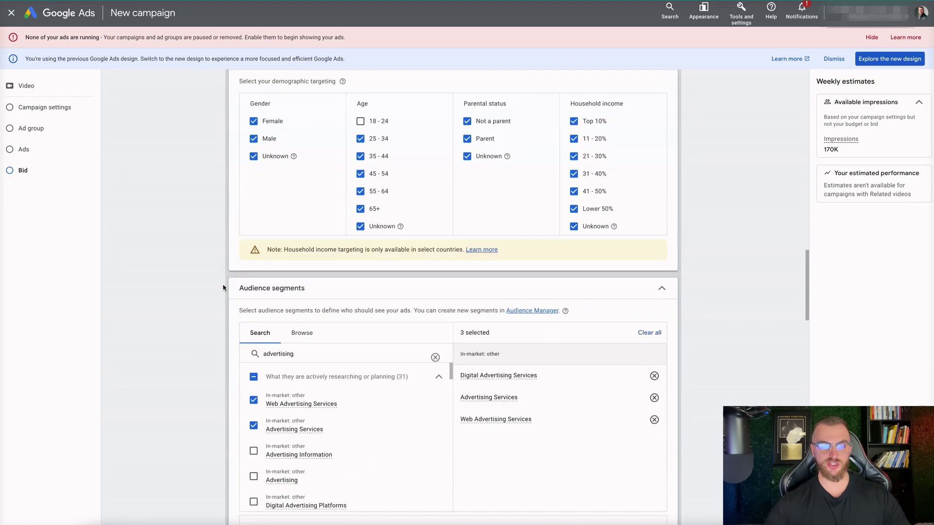
scroll(223, 288, down, 12)
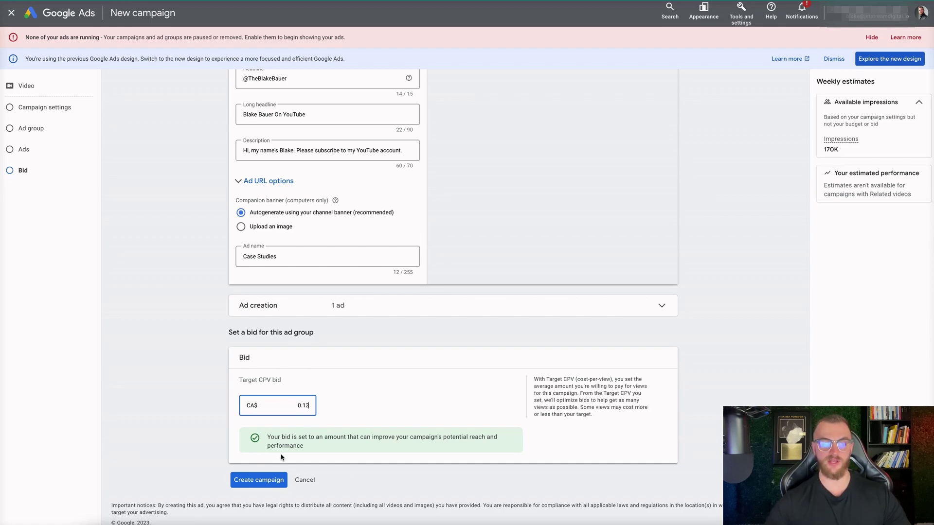
click(263, 488)
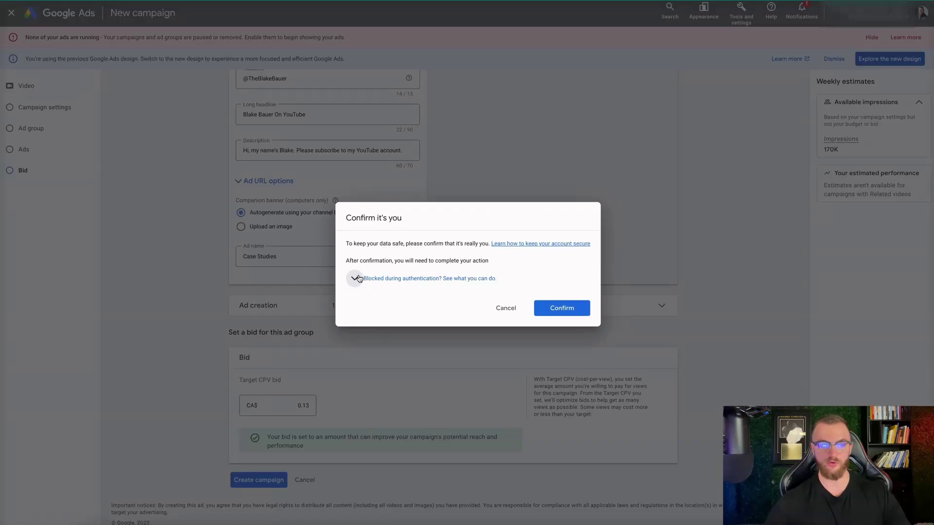
click(358, 277)
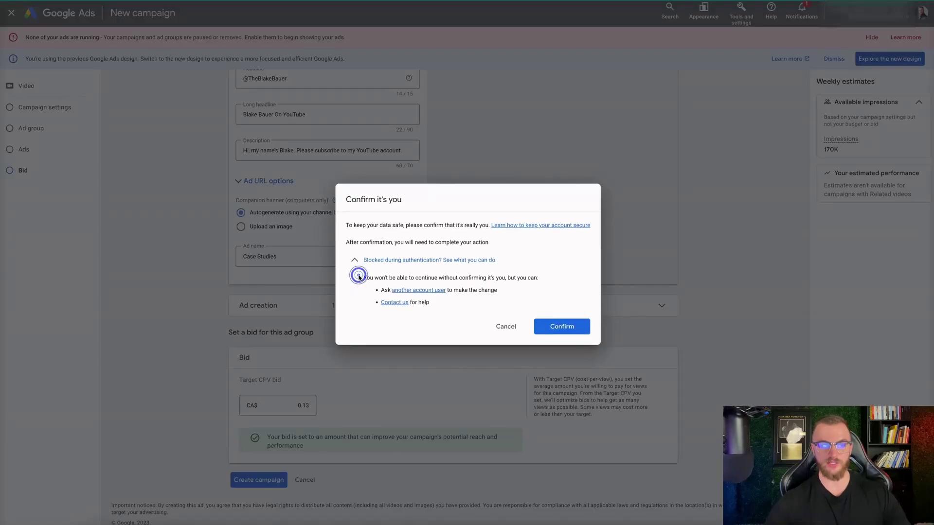
click(557, 326)
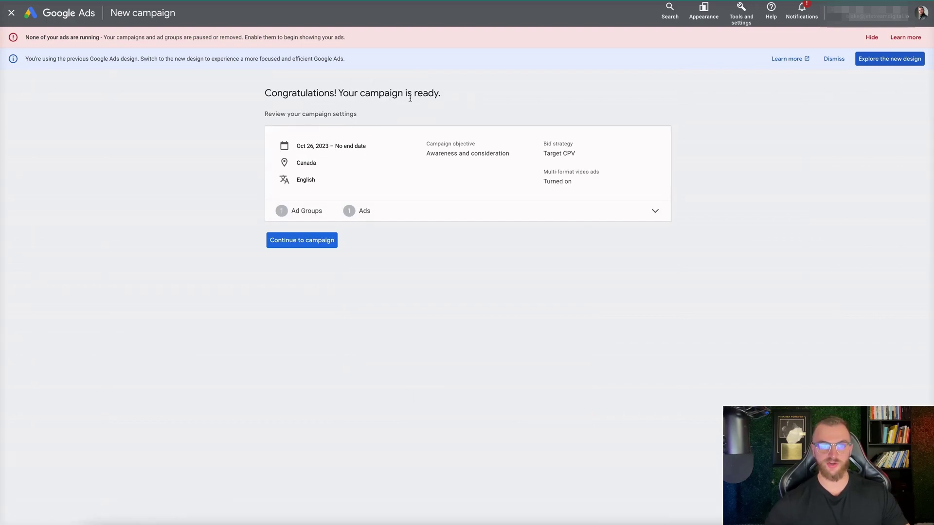
- Continue to the new campaign and examine its overview, including the diagnostic insights and video ads
click(309, 243)
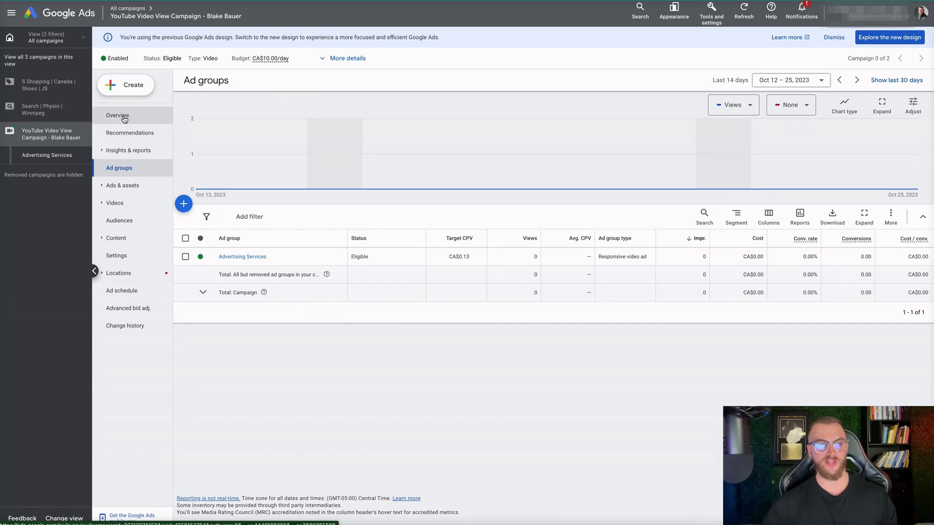
click(124, 118)
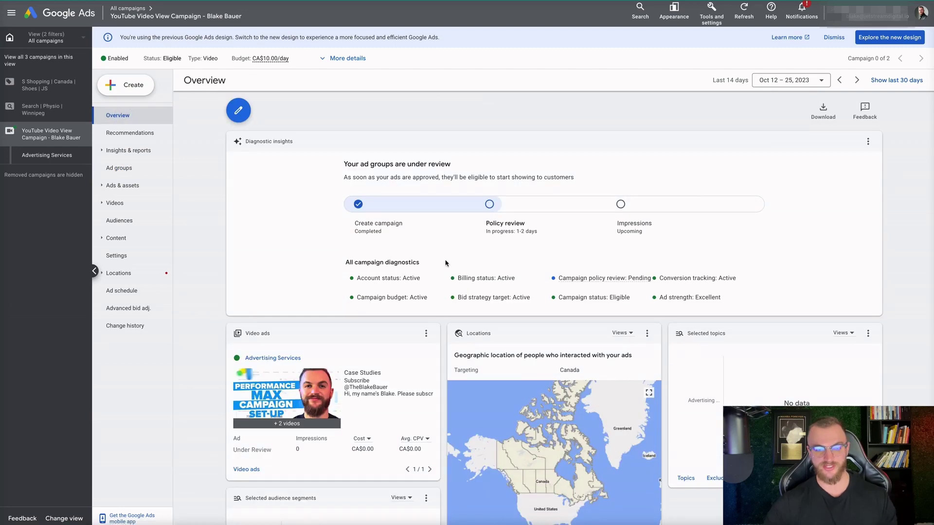
scroll(446, 263, down, 1)
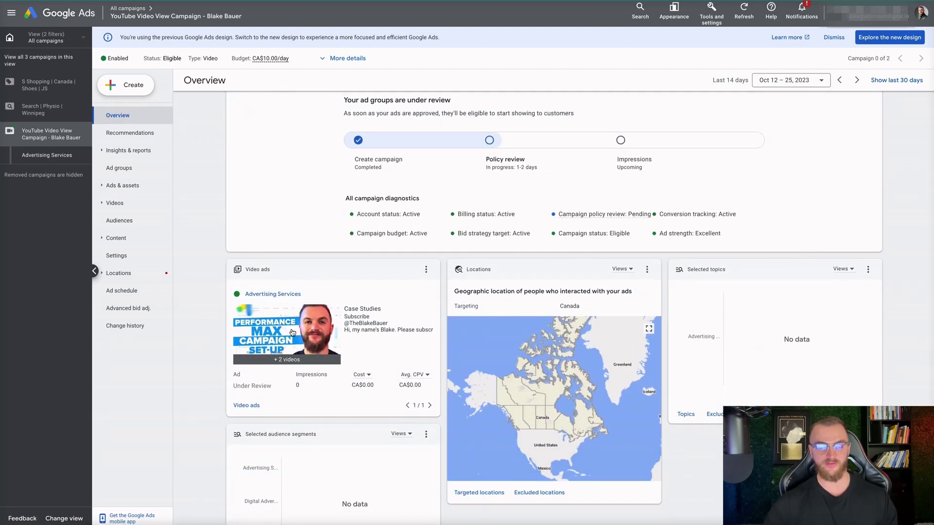
- Open the campaign's list of ads and start creating another video ad in the Advertising Services ad group
click(128, 186)
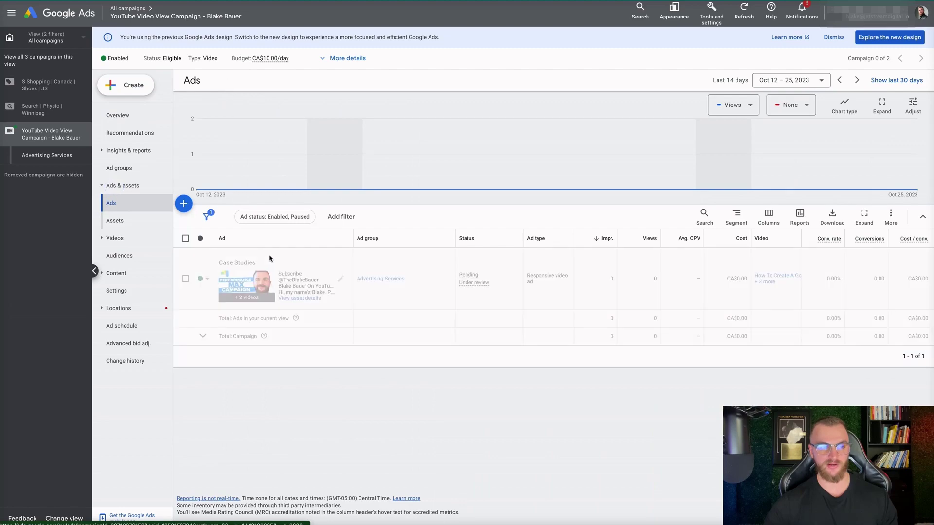
click(184, 204)
click(433, 254)
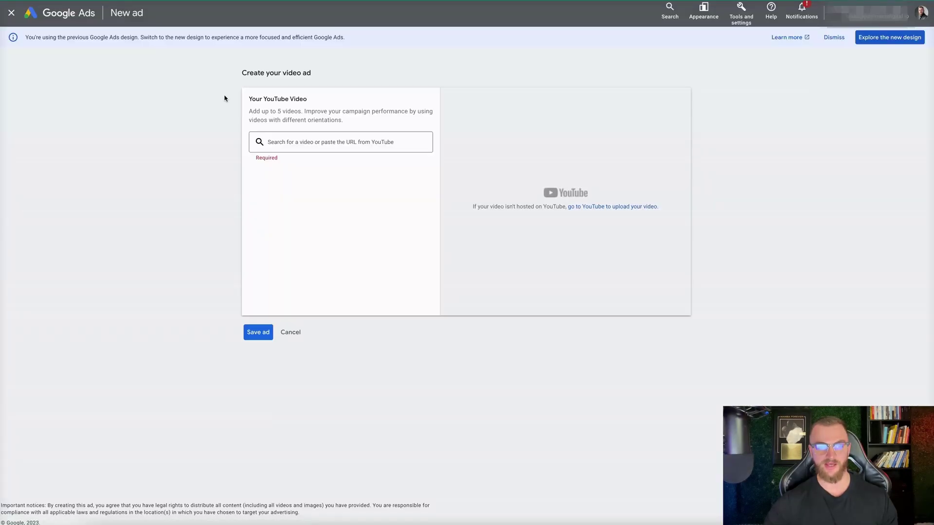
click(294, 147)
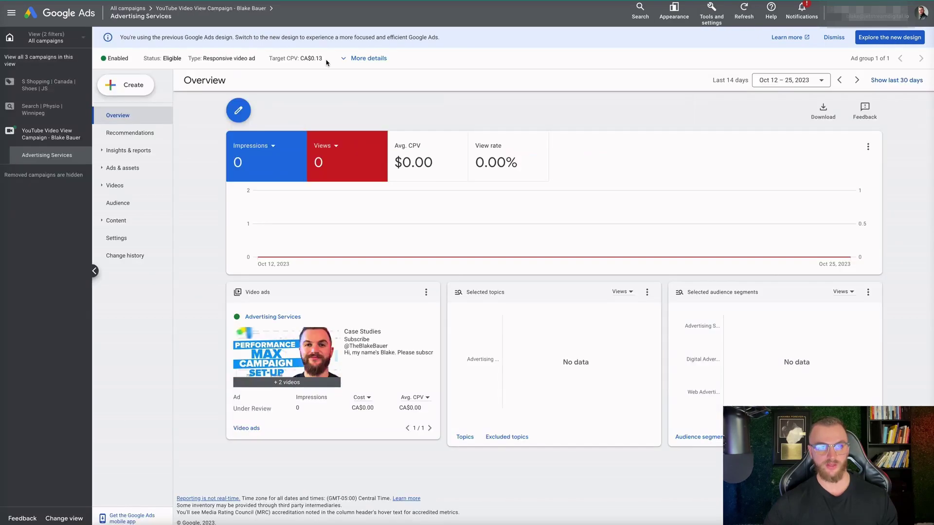
- Look through the ad group's settings and the YouTube video view campaign's settings, and return to the campaign overview
click(113, 237)
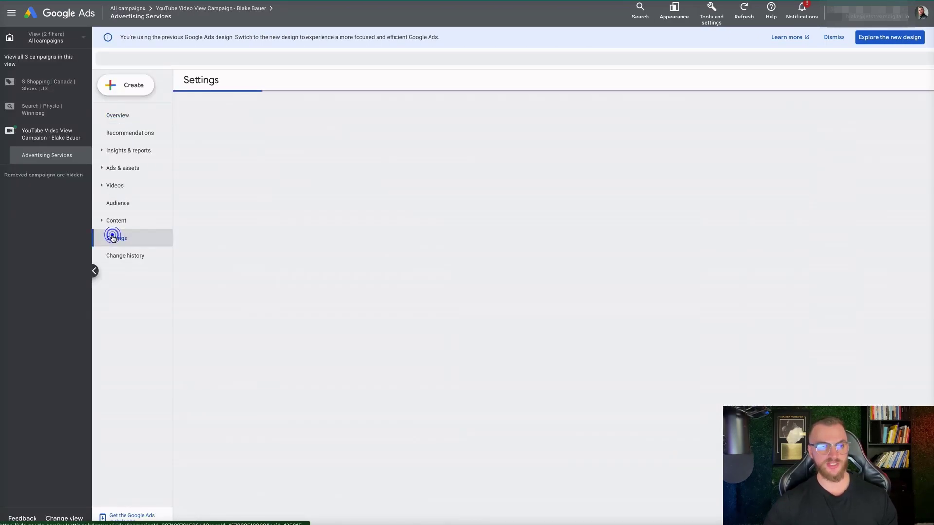
click(49, 134)
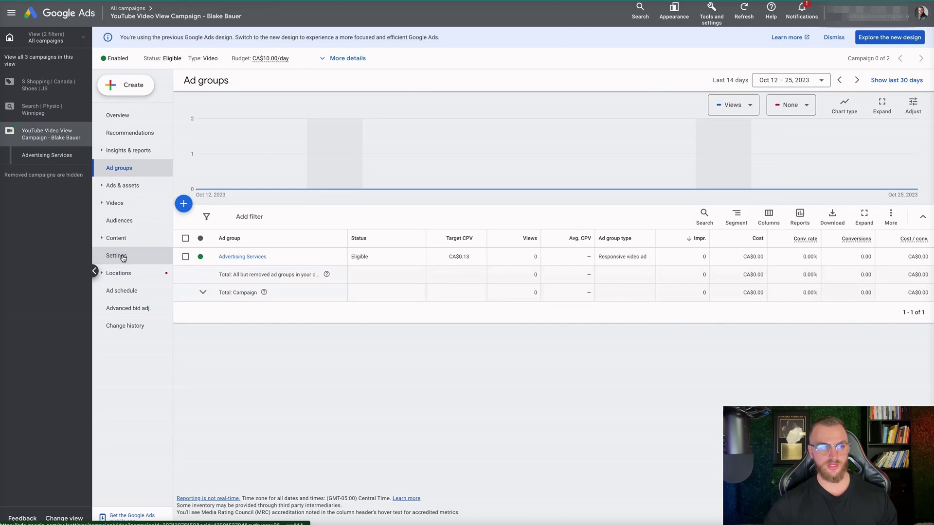
click(125, 257)
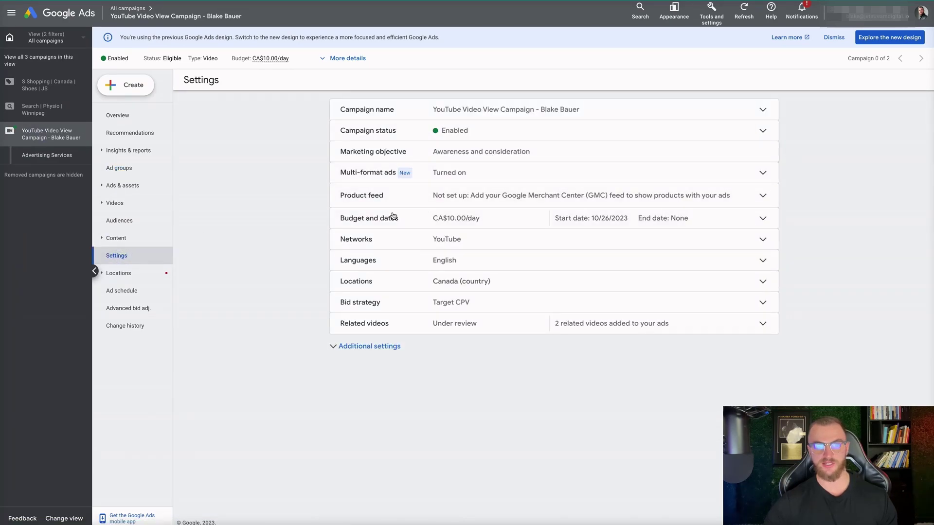
click(122, 116)
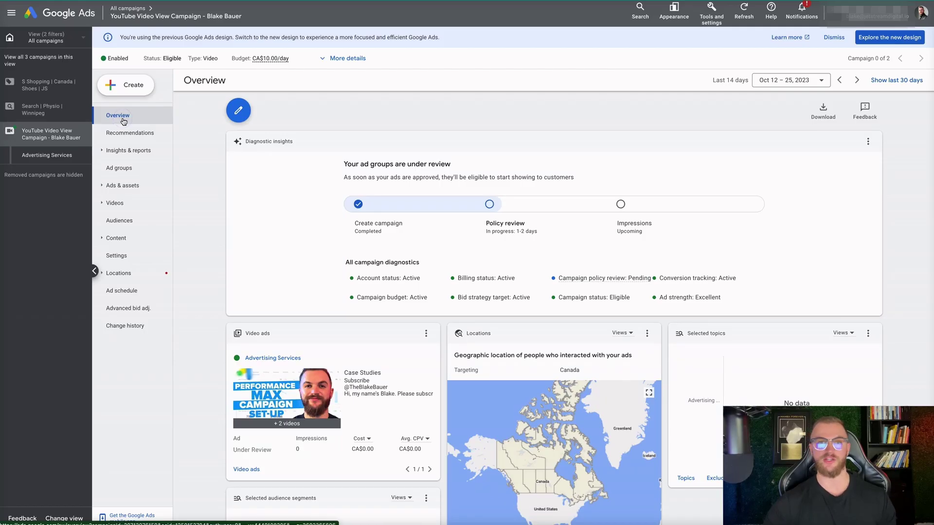